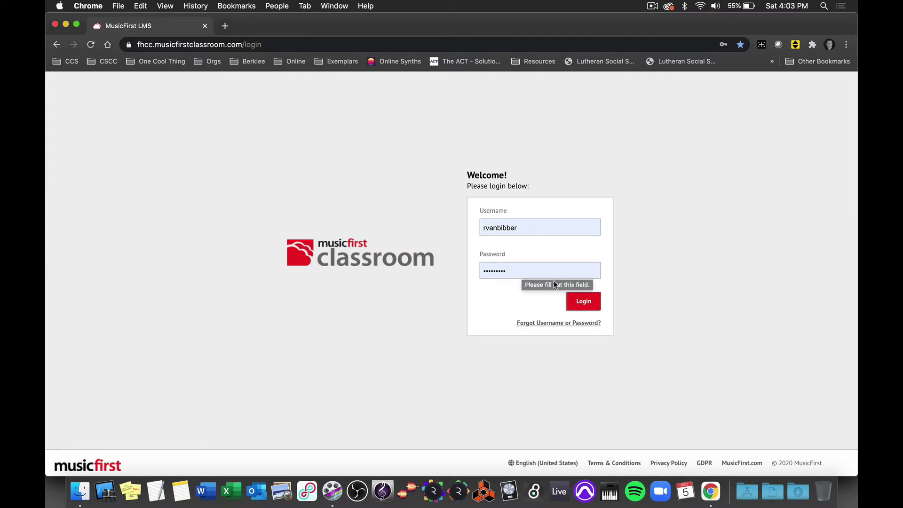
Step: Log in to MusicFirst Classroom and start a new Music project in the Soundtrap studio
left_click(579, 302)
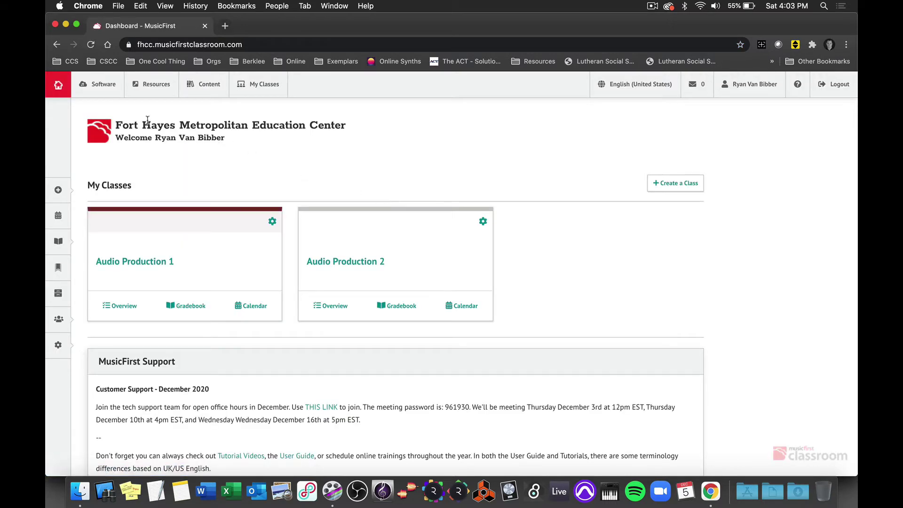
left_click(101, 87)
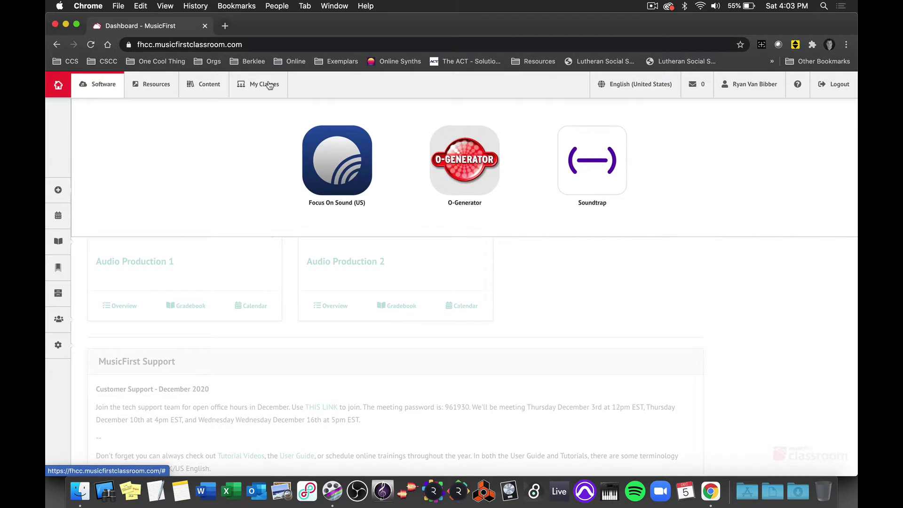
left_click(595, 172)
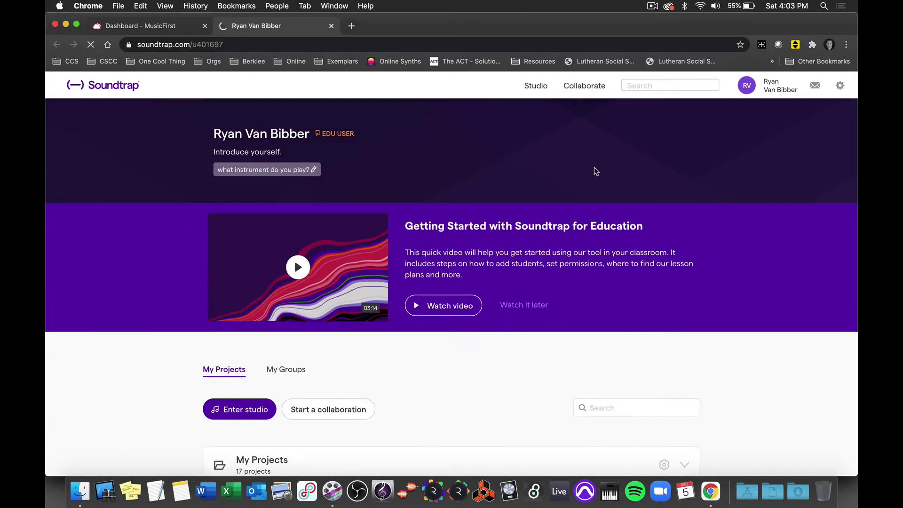
left_click(241, 410)
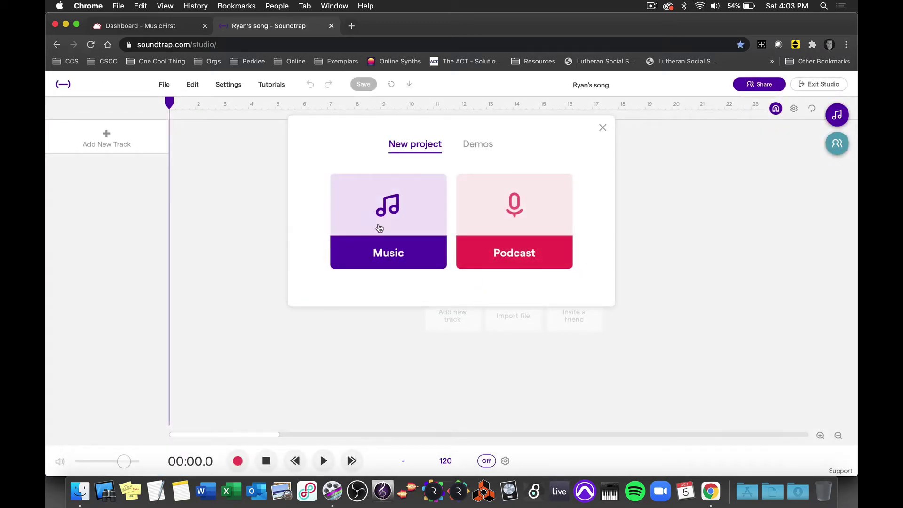
left_click(390, 236)
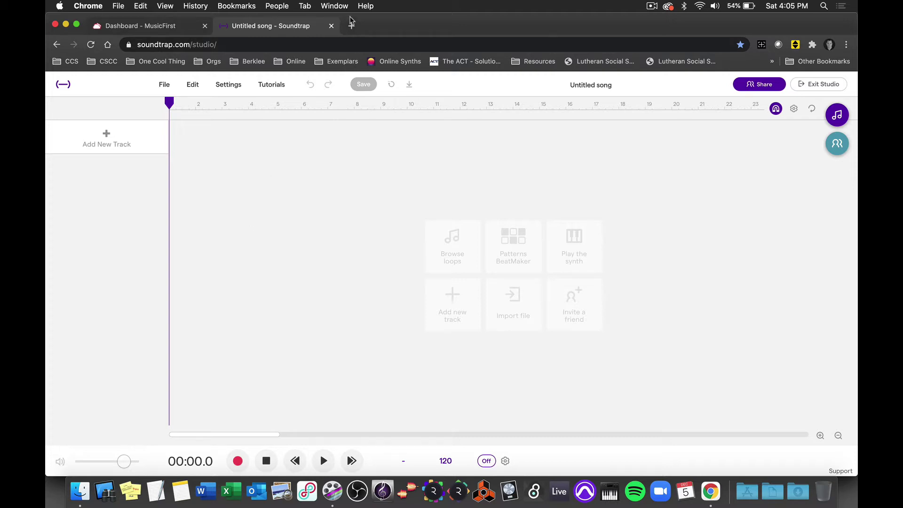
Step: Search the web for "midi files" in a new browser tab and open the MIDIWORLD.COM result
left_click(352, 26)
type("midi files")
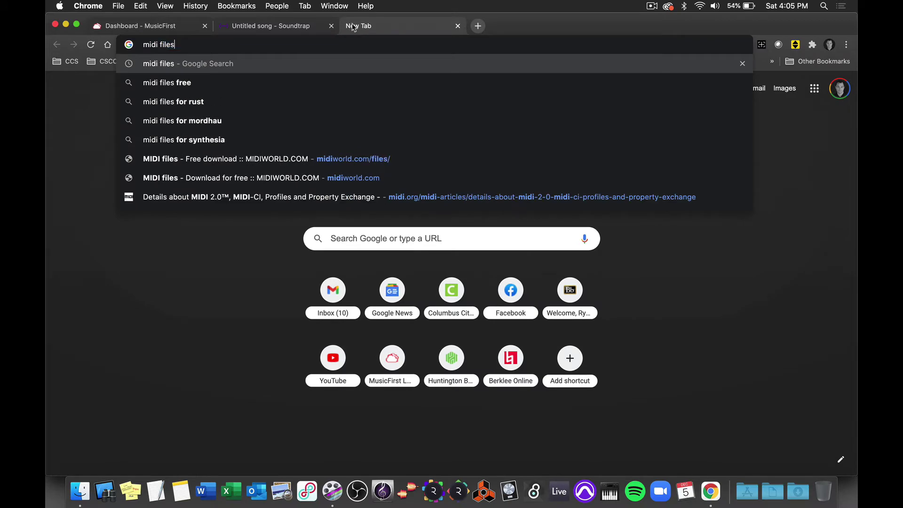
key("Return")
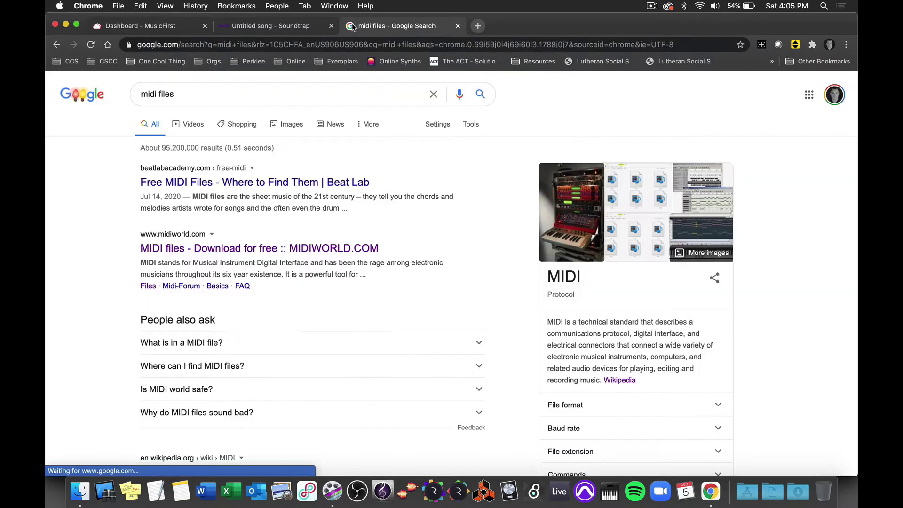
scroll(284, 184, "down", 5)
scroll(287, 192, "down", 5)
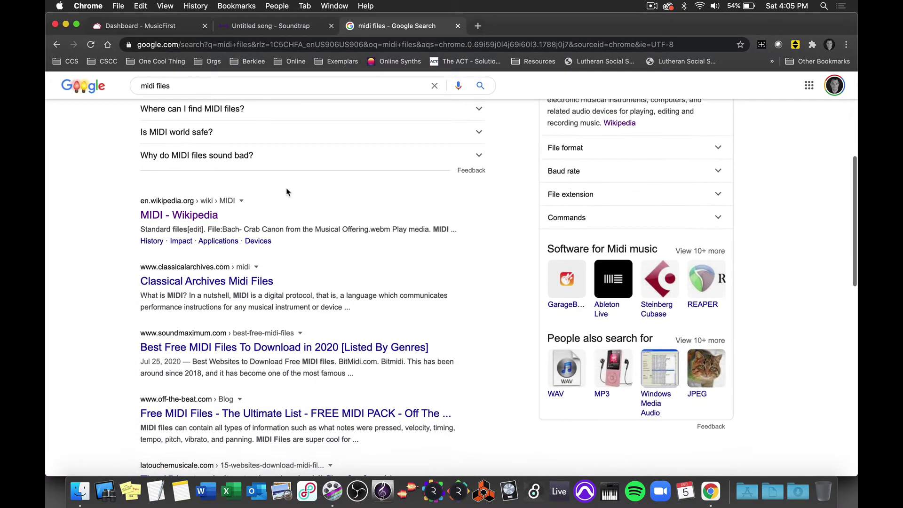
scroll(287, 191, "down", 1)
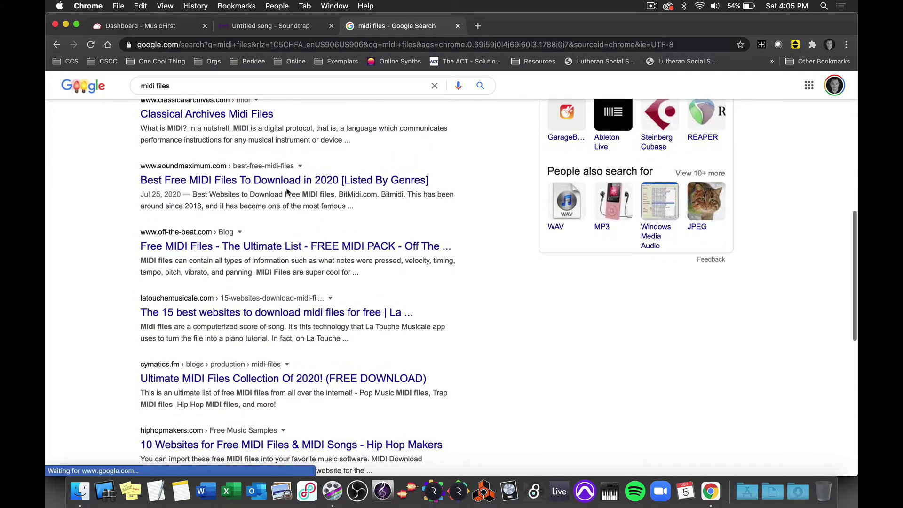
scroll(287, 191, "up", 8)
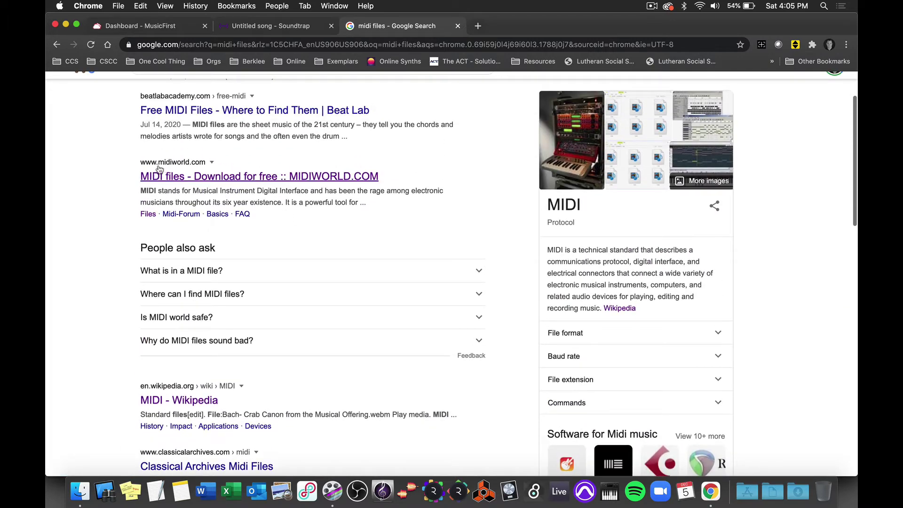
left_click(167, 178)
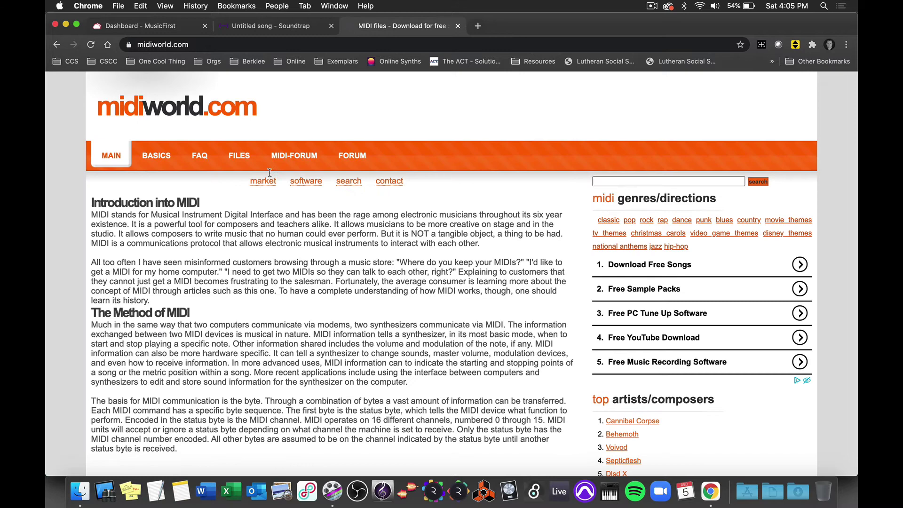
Step: Look through the song list in midiworld.com's files section and close the site
left_click(241, 156)
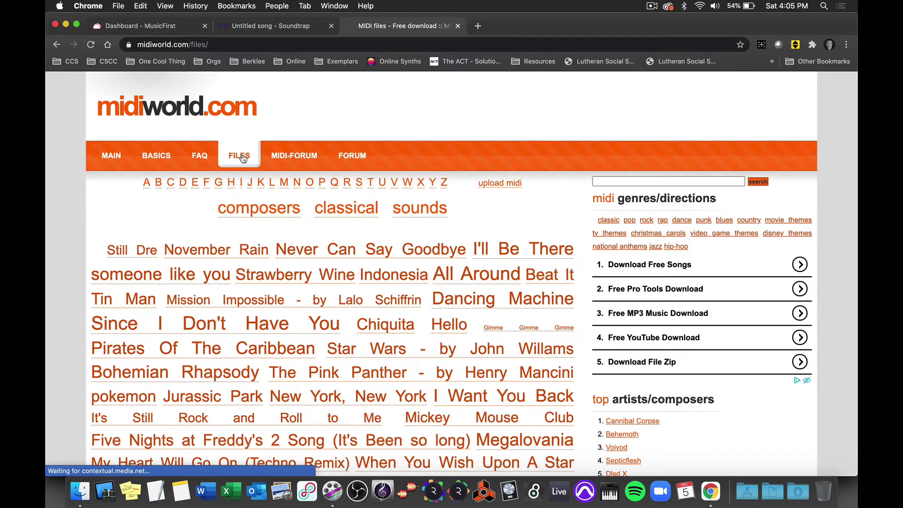
scroll(296, 267, "down", 5)
scroll(303, 266, "down", 3)
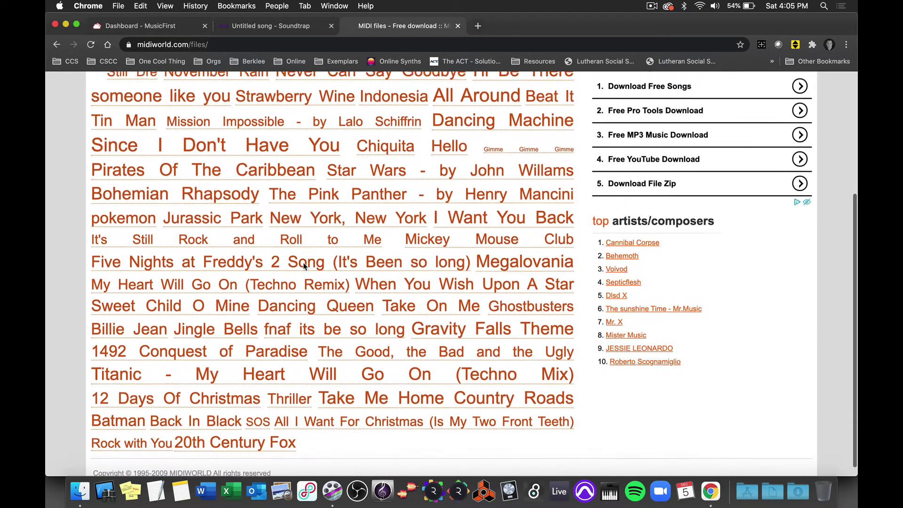
scroll(304, 267, "up", 4)
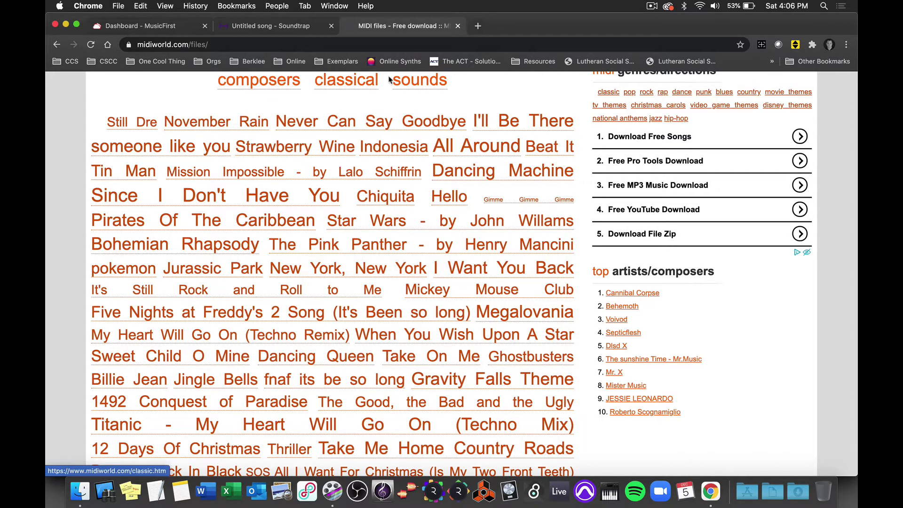
left_click(458, 26)
Step: Import Michael_Jackson_-_Billie_Jean.mid from the Desktop into the untitled Soundtrap song
left_click(480, 171)
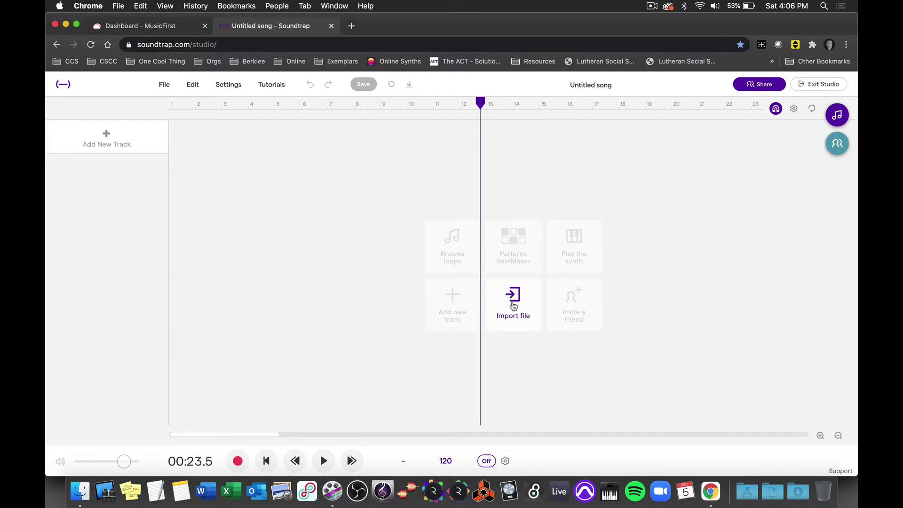
left_click(514, 306)
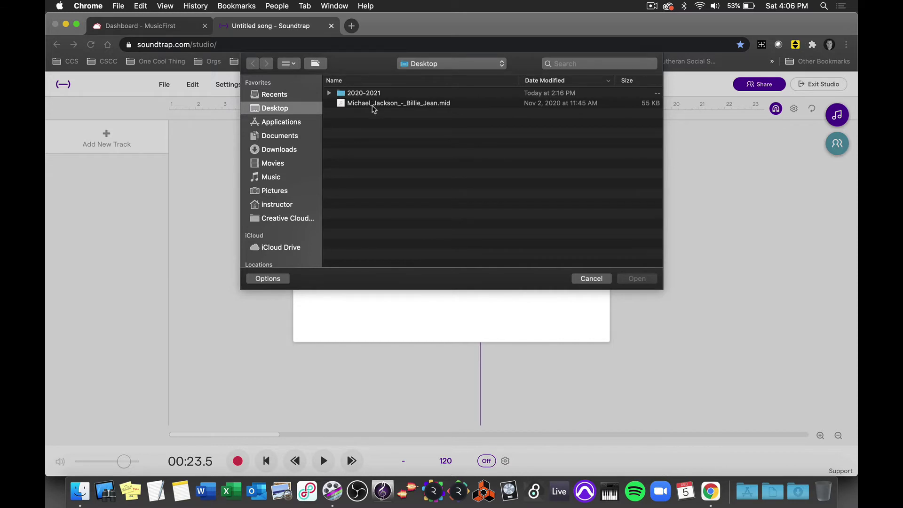
left_click(373, 105)
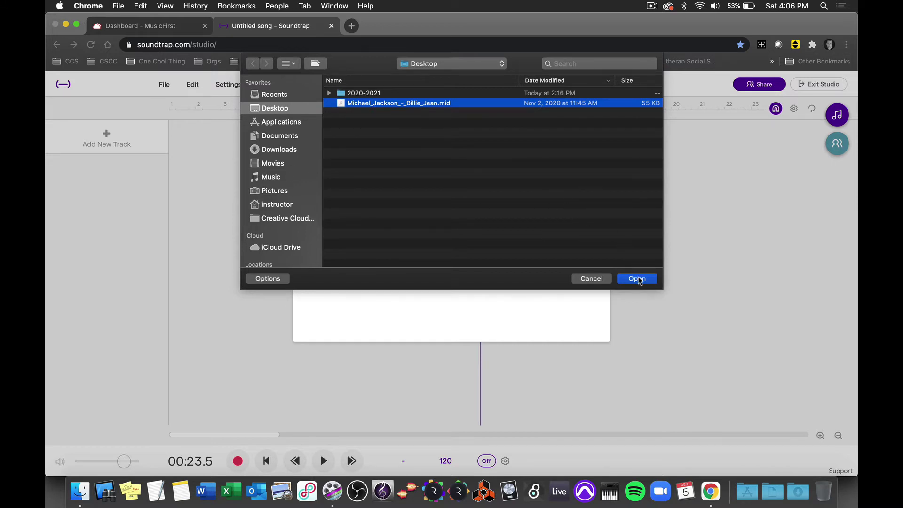
left_click(638, 279)
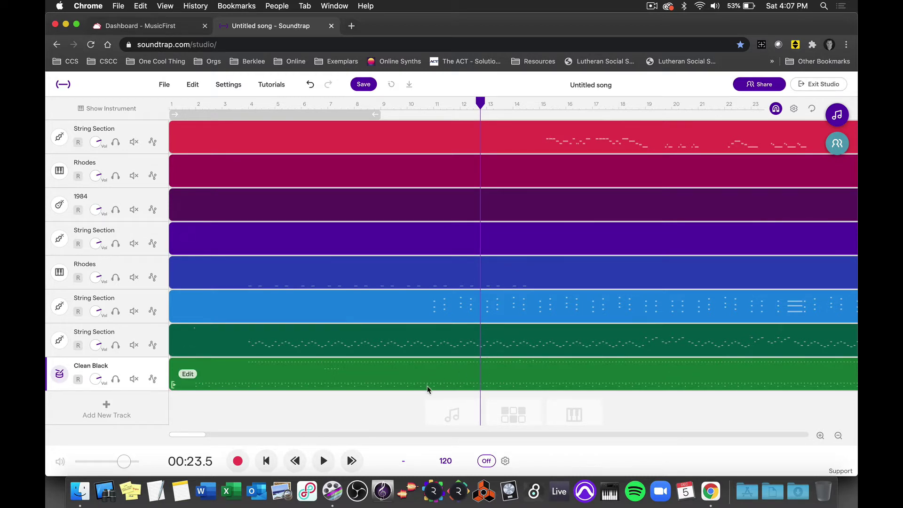
Step: Audition the Clean Black drum track in solo for a moment and turn its solo off
left_click(115, 378)
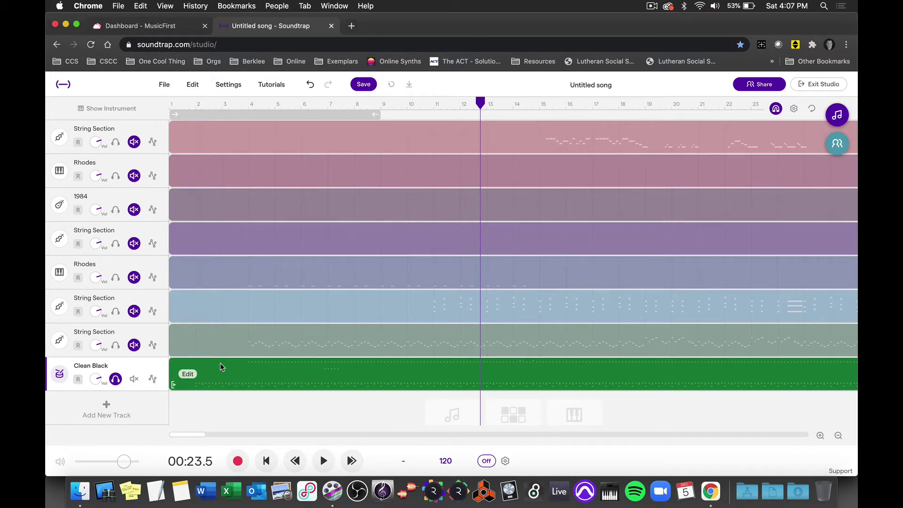
key("space")
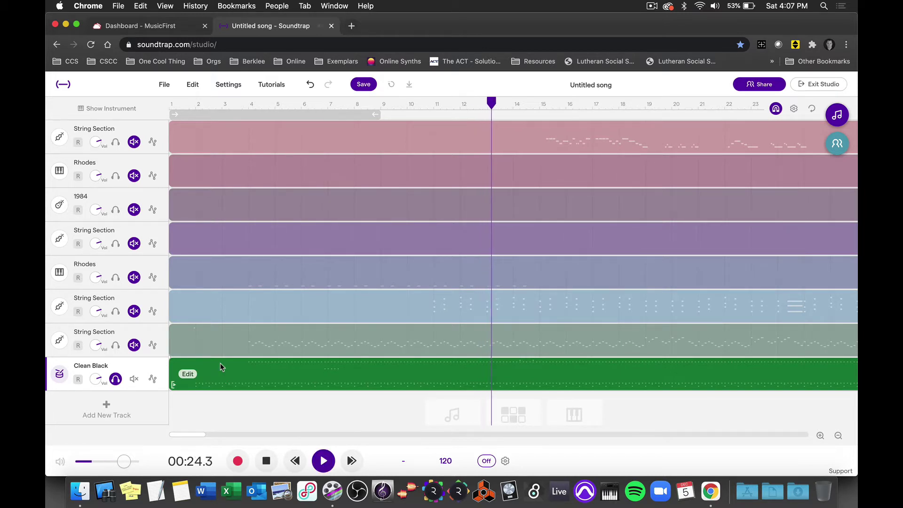
key("space")
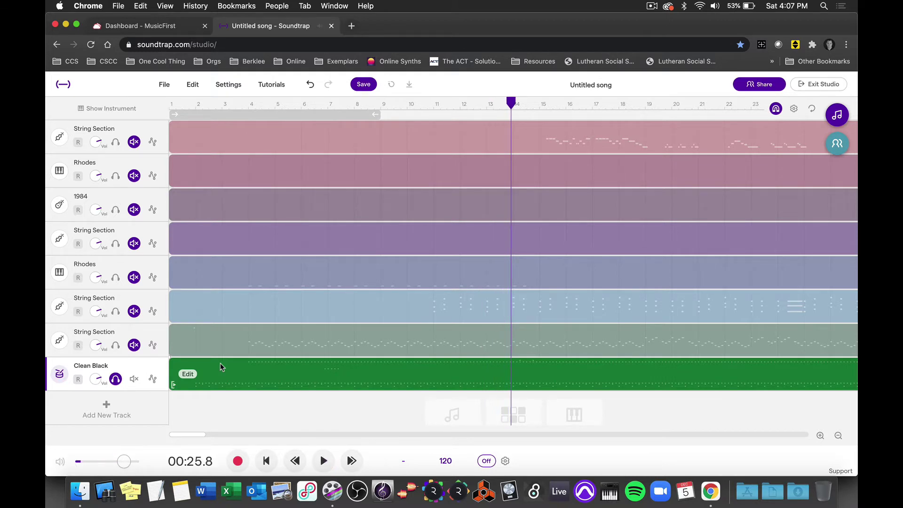
left_click(115, 379)
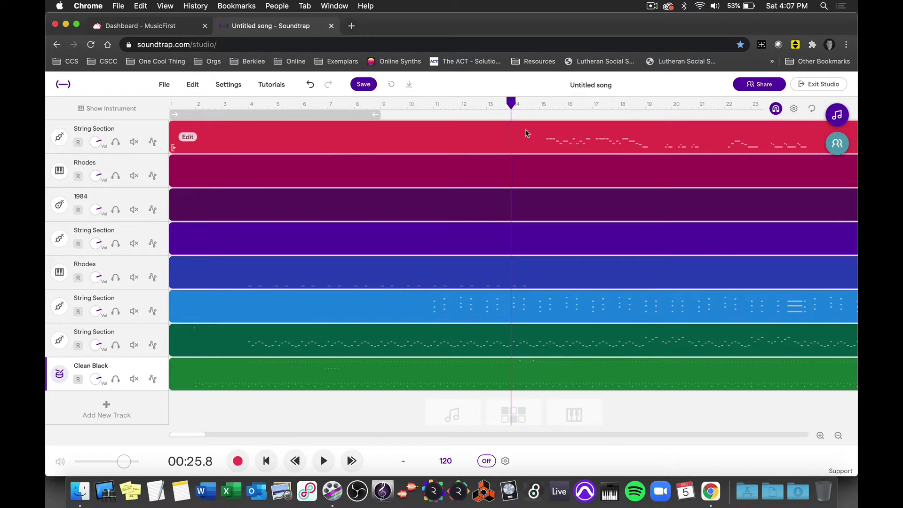
Step: Solo the topmost String Section track and listen to its melody from about bar 15
left_click_drag(512, 106, 546, 106)
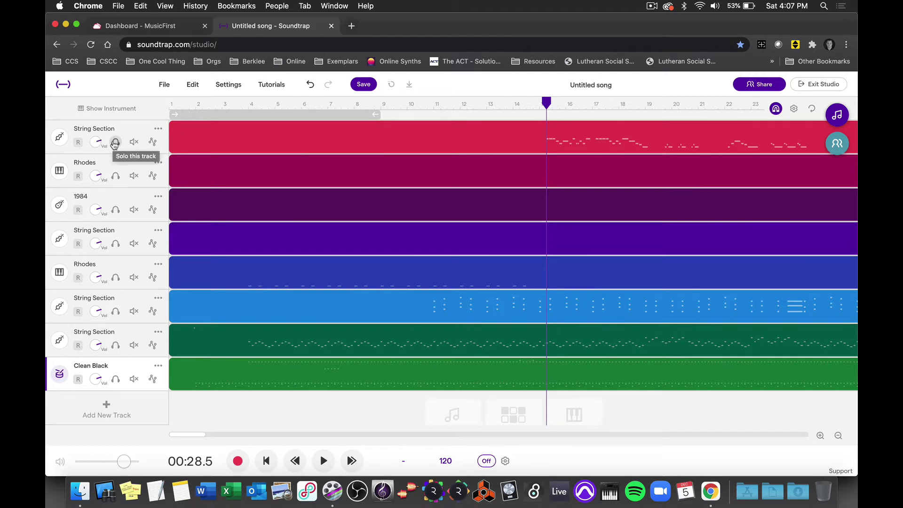
left_click(114, 141)
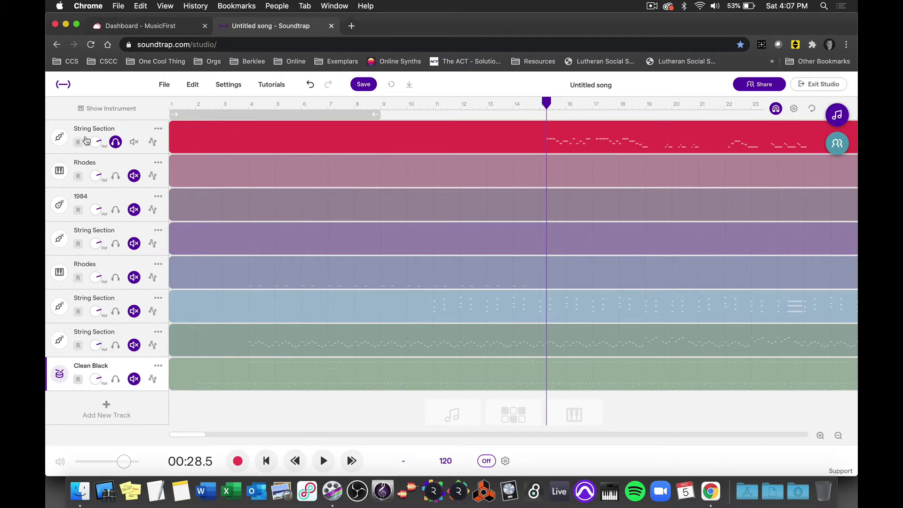
key("space")
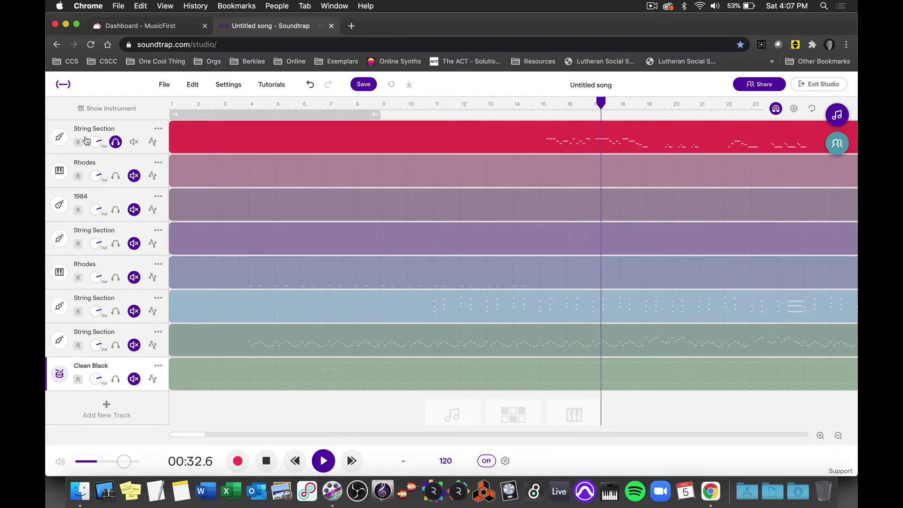
key("space")
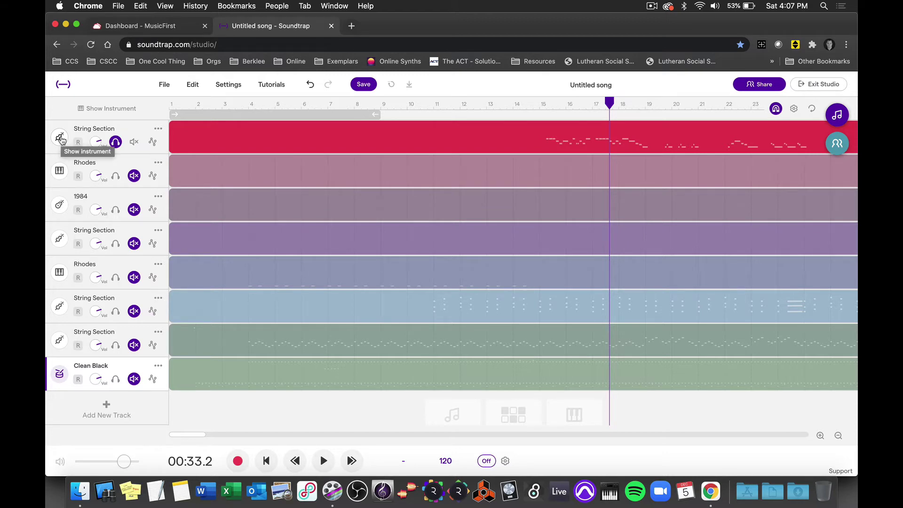
Step: Change the topmost String Section track's instrument to the Blind Lead preset from the Leads category of Synths
left_click(60, 139)
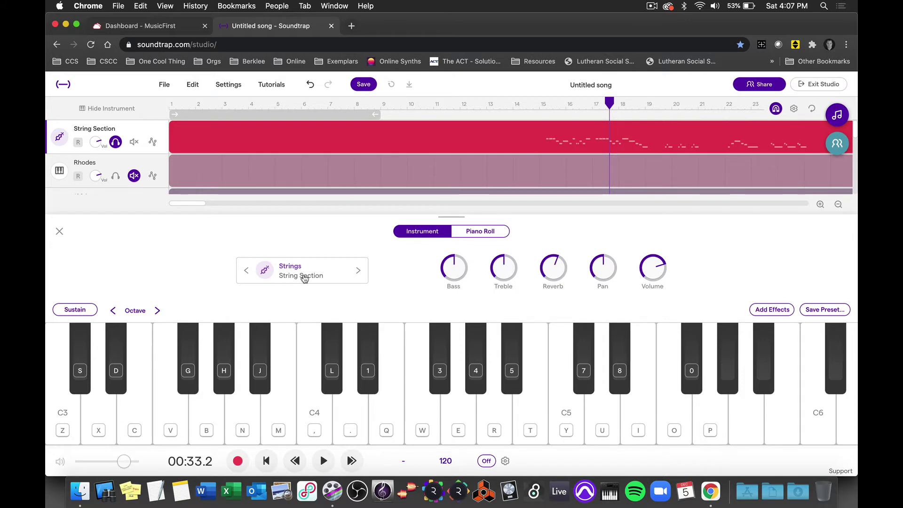
left_click(305, 278)
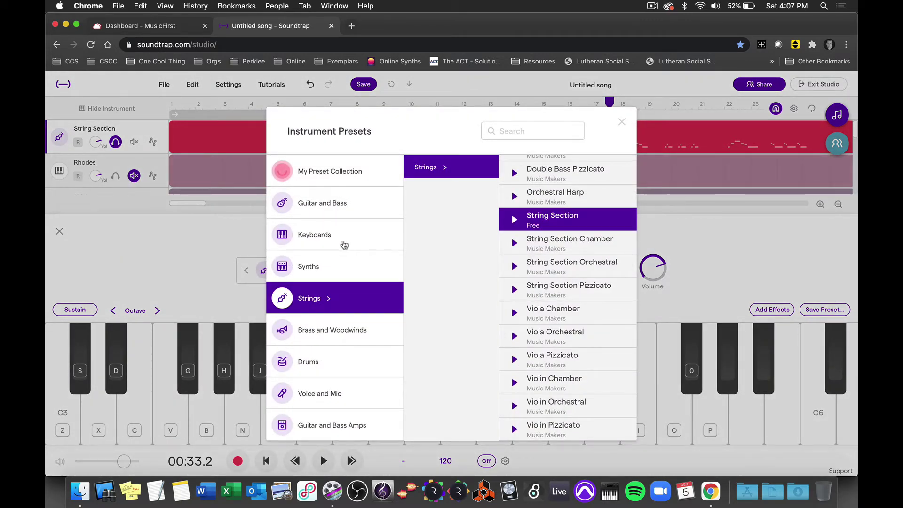
left_click(344, 269)
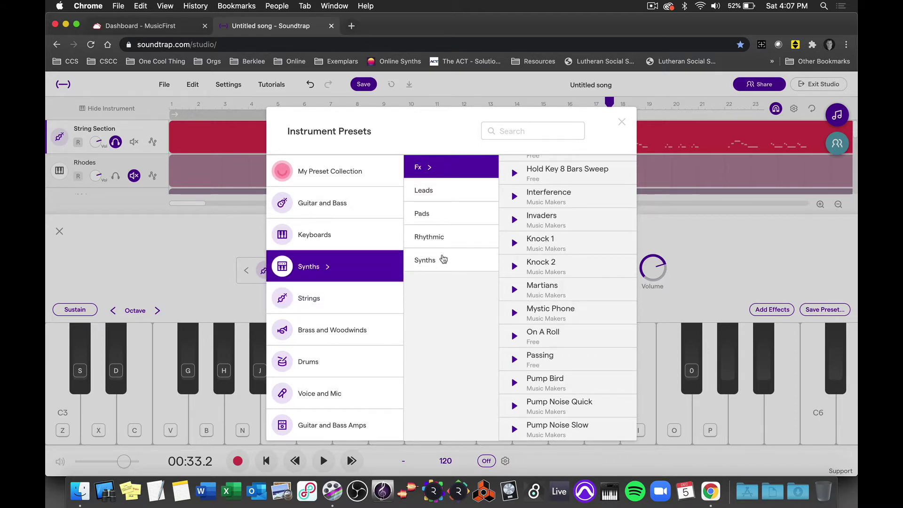
left_click(436, 191)
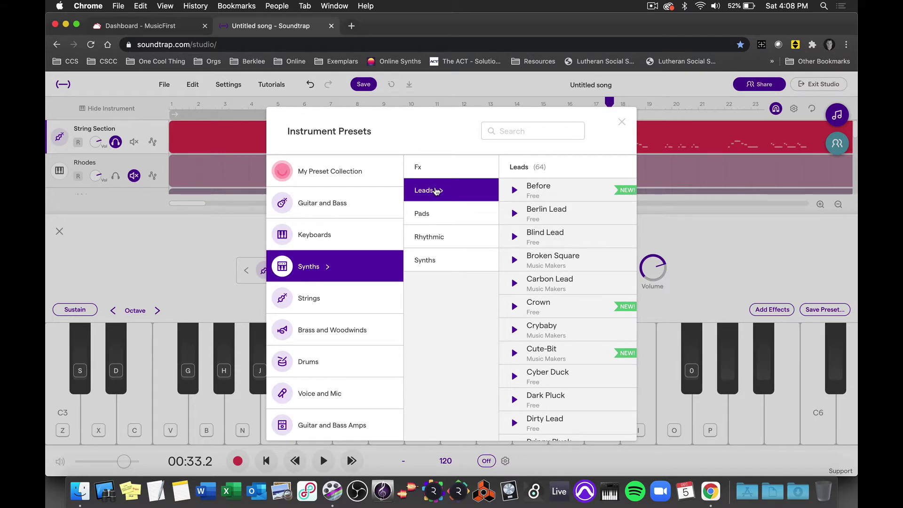
scroll(539, 202, "down", 5)
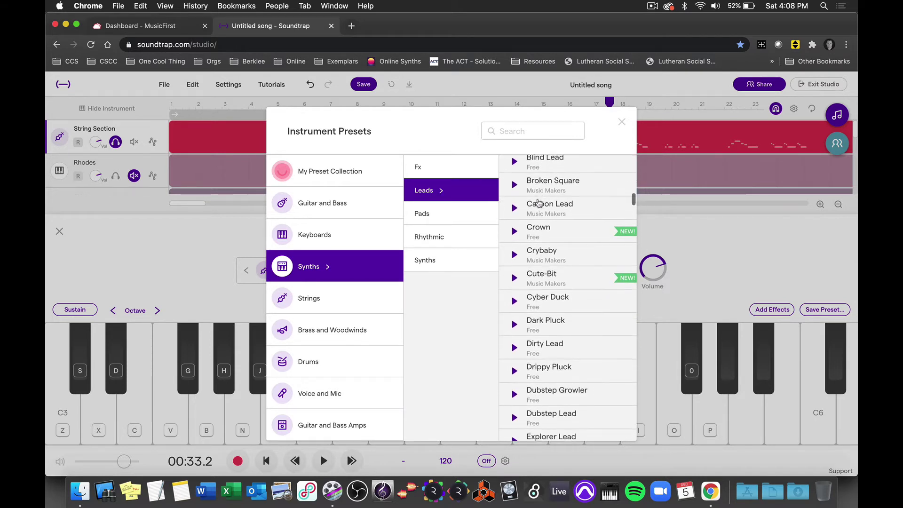
scroll(539, 202, "down", 5)
scroll(539, 202, "up", 10)
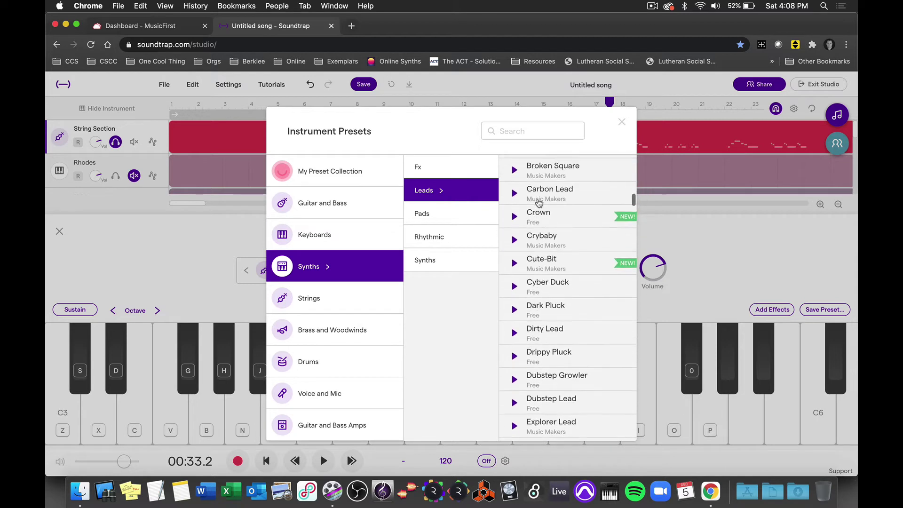
scroll(539, 203, "up", 3)
scroll(539, 202, "down", 4)
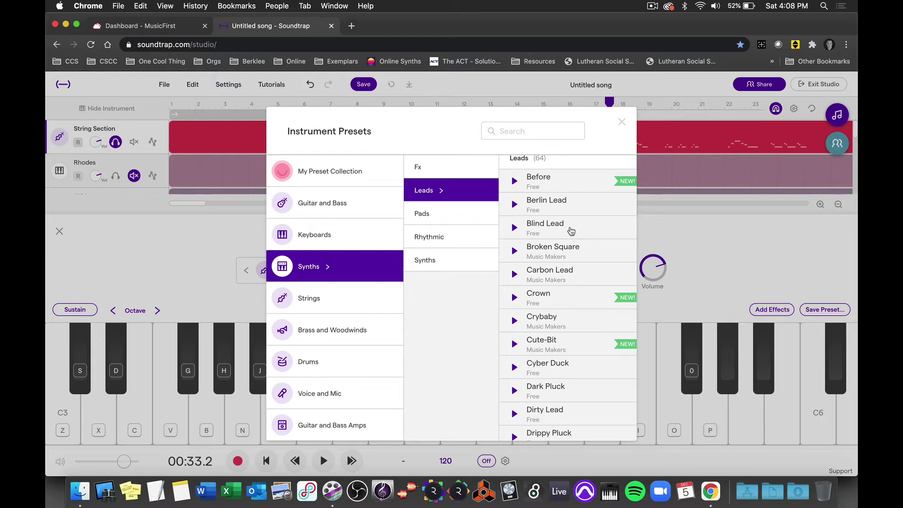
left_click(571, 231)
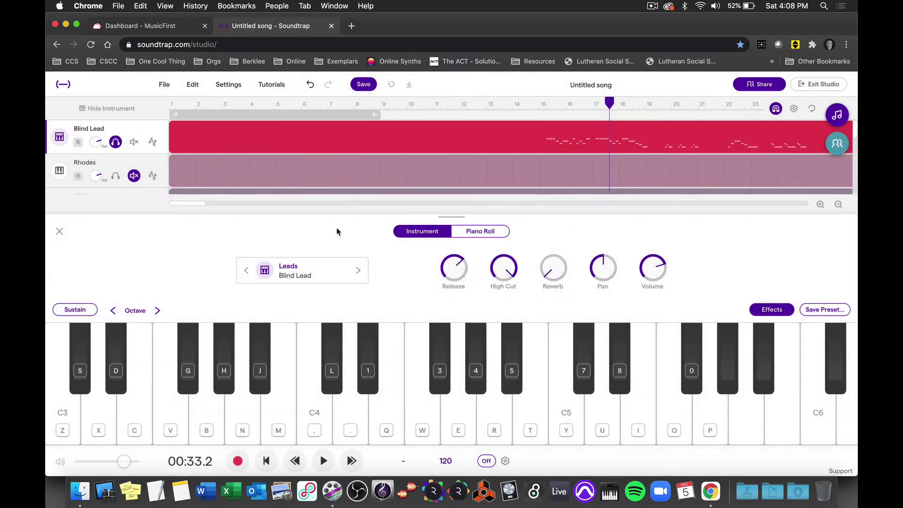
Step: Play the soloed Blind Lead track from about bar 15 and lower its High Cut to about 10.5 kHz
left_click(542, 105)
key("space")
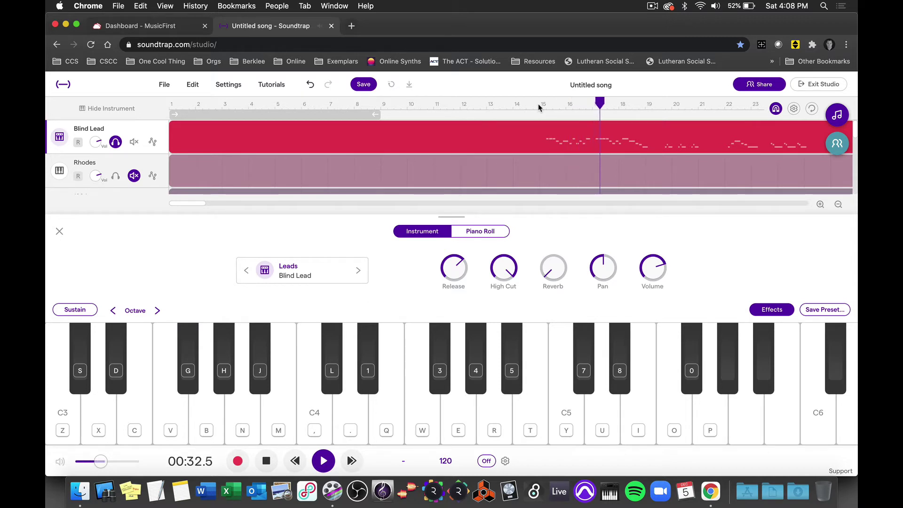
key("space")
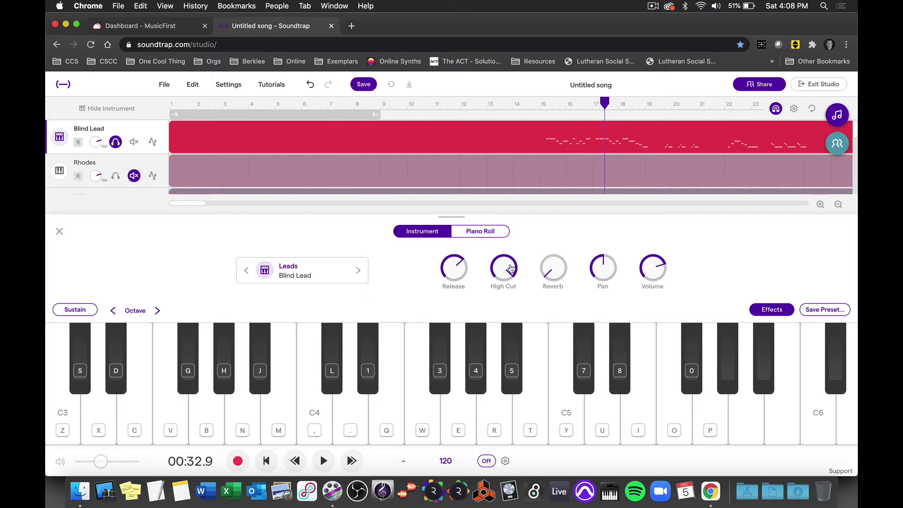
key("space")
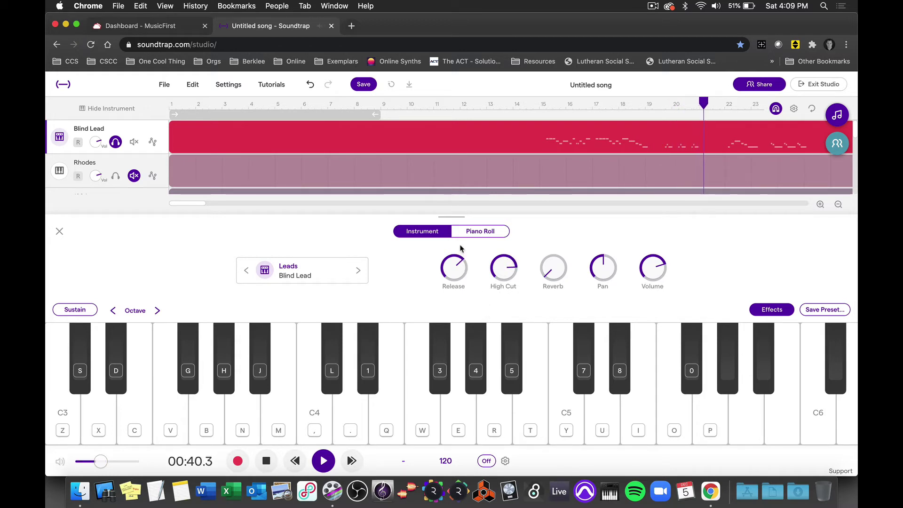
key("space")
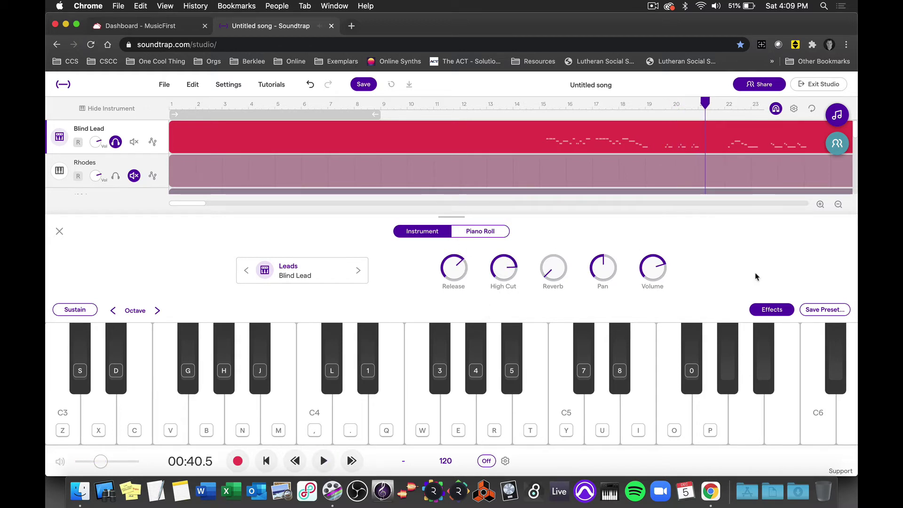
Step: Review the Blind Lead track's effects and the catalogue of effects that can be added, without adding any
left_click(775, 311)
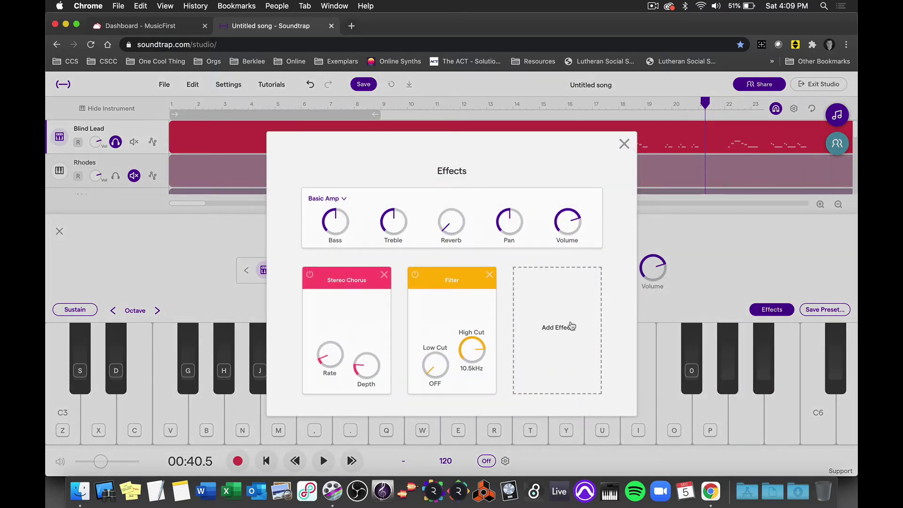
left_click(571, 326)
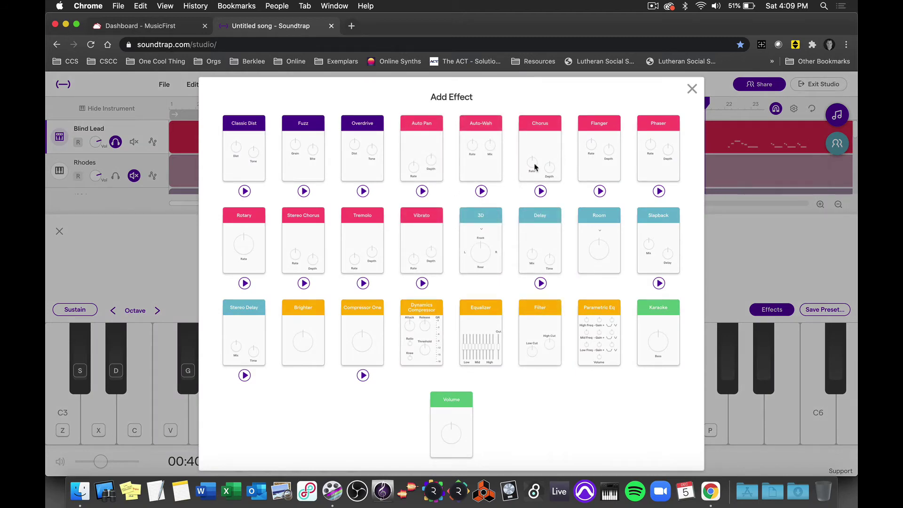
left_click(692, 88)
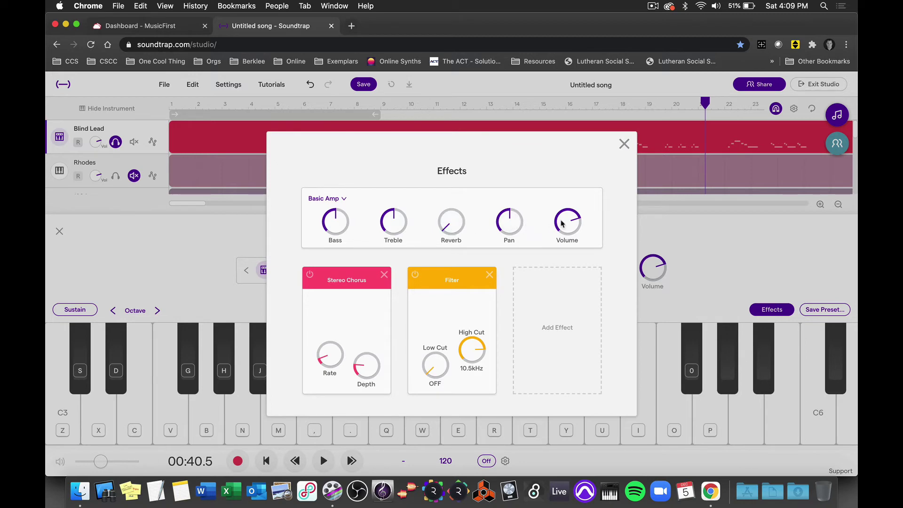
left_click(623, 144)
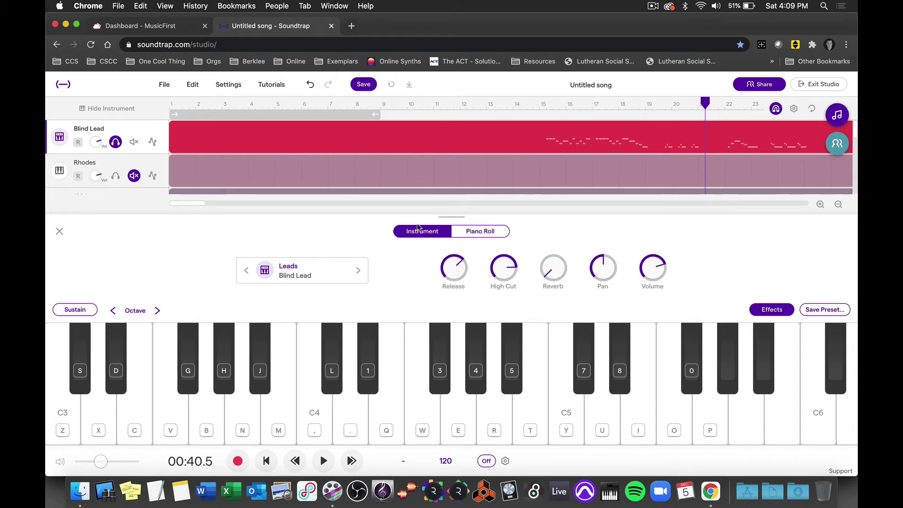
left_click(59, 231)
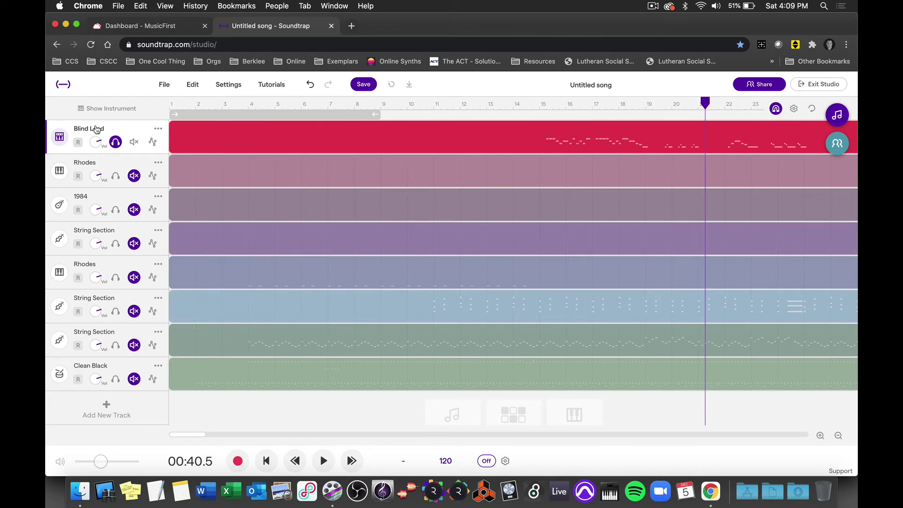
Step: Rename the topmost Blind Lead track as Lead Melody
left_click(158, 130)
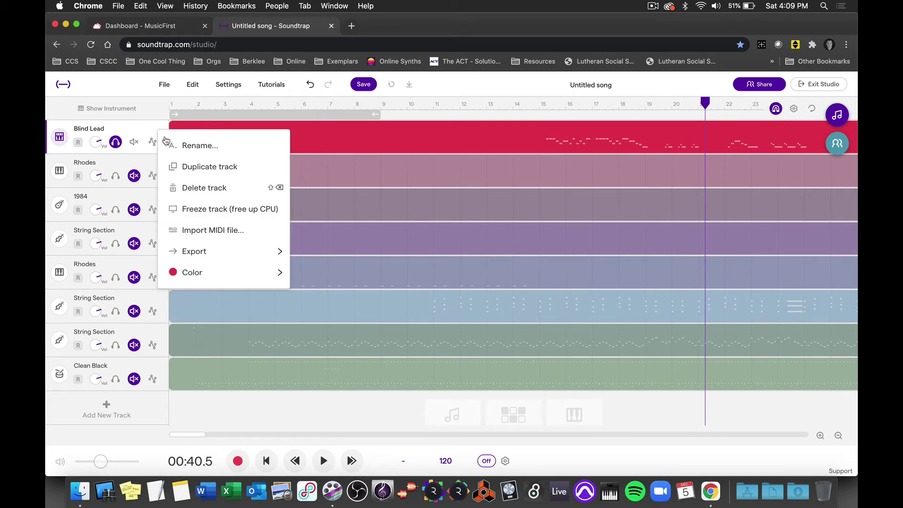
left_click(172, 147)
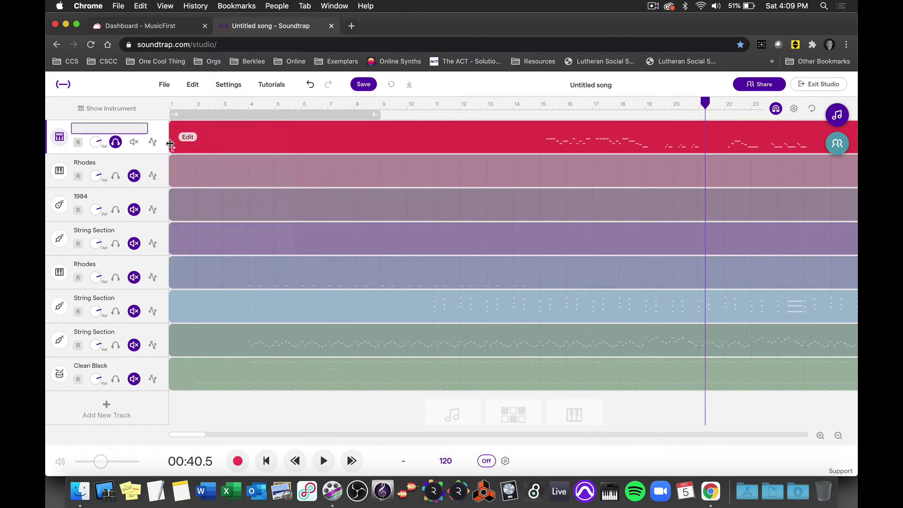
type("Lead Melody")
key("Return")
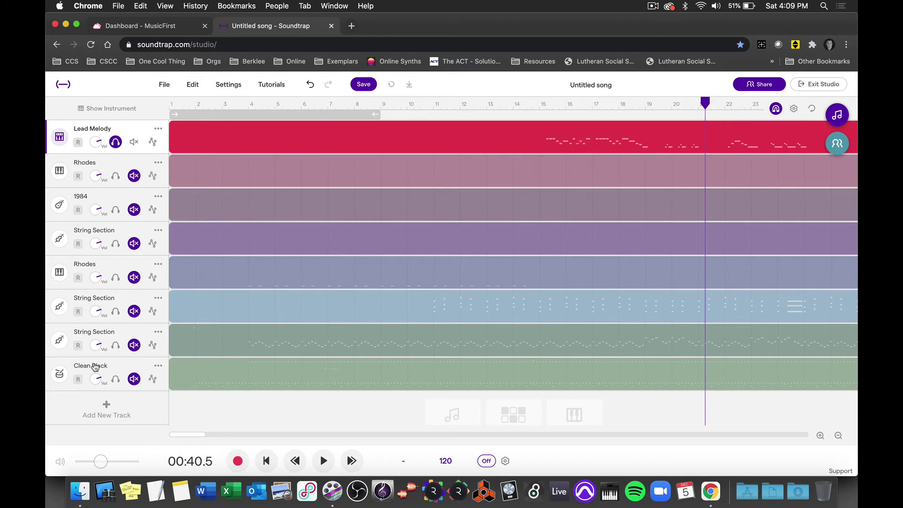
Step: Rename the Clean Black track as Drums
left_click(158, 366)
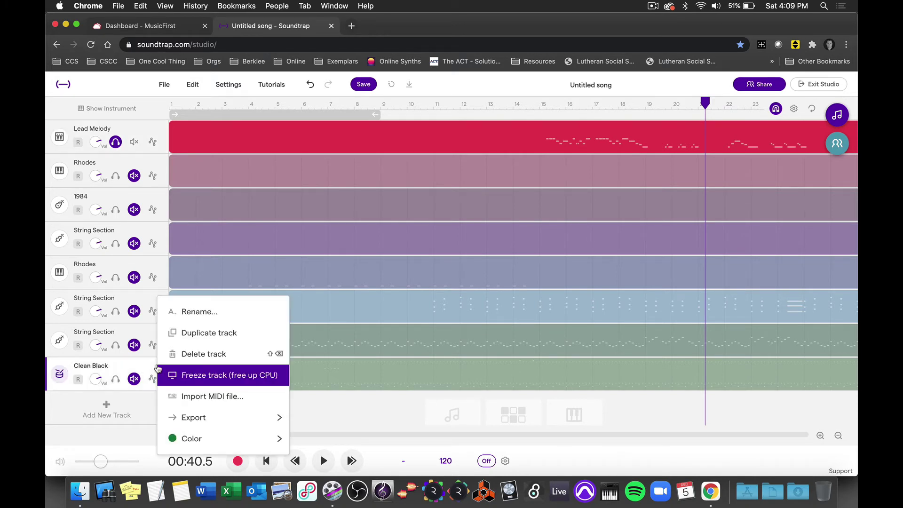
left_click(193, 310)
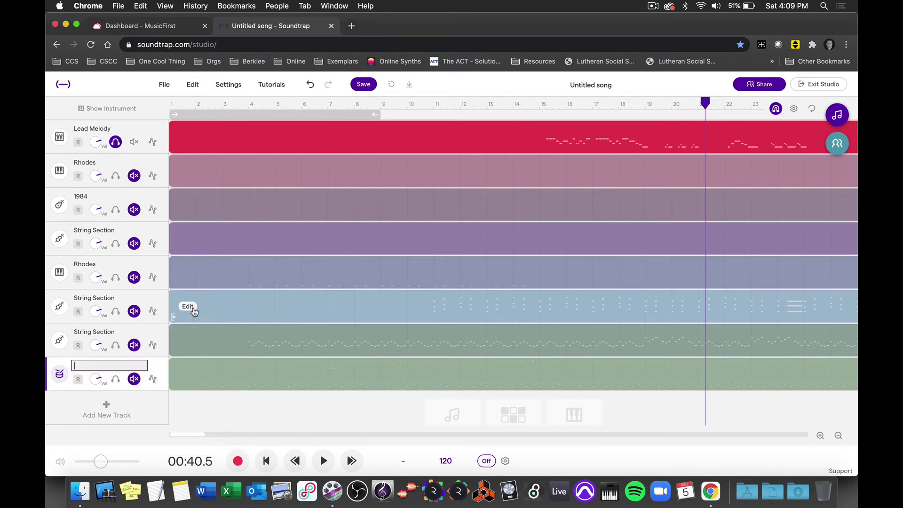
type("Drums")
key("Return")
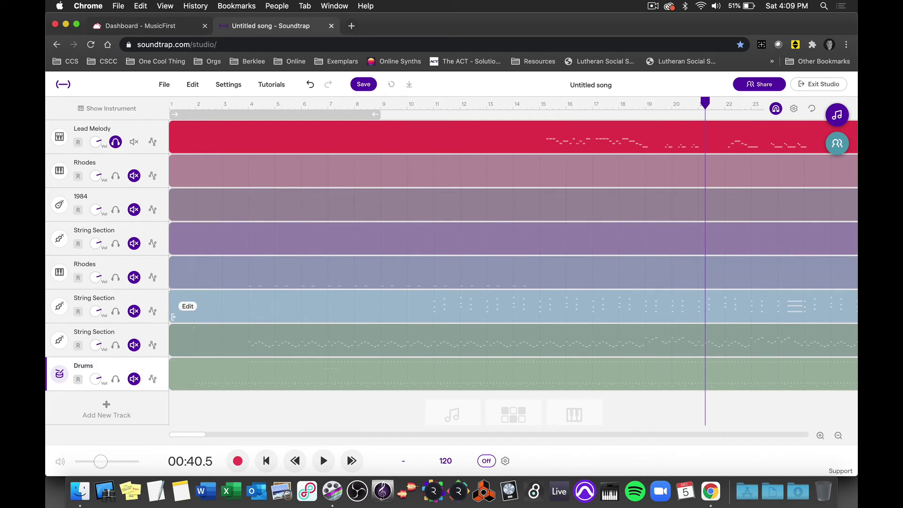
Step: Solo the Drums track and change its instrument to the Clean Red preset from the drum Kits
left_click(115, 379)
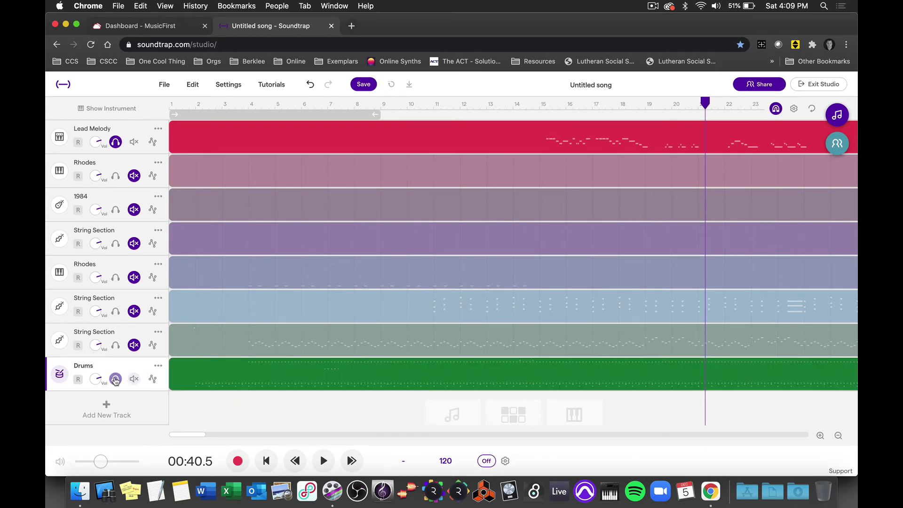
left_click(60, 374)
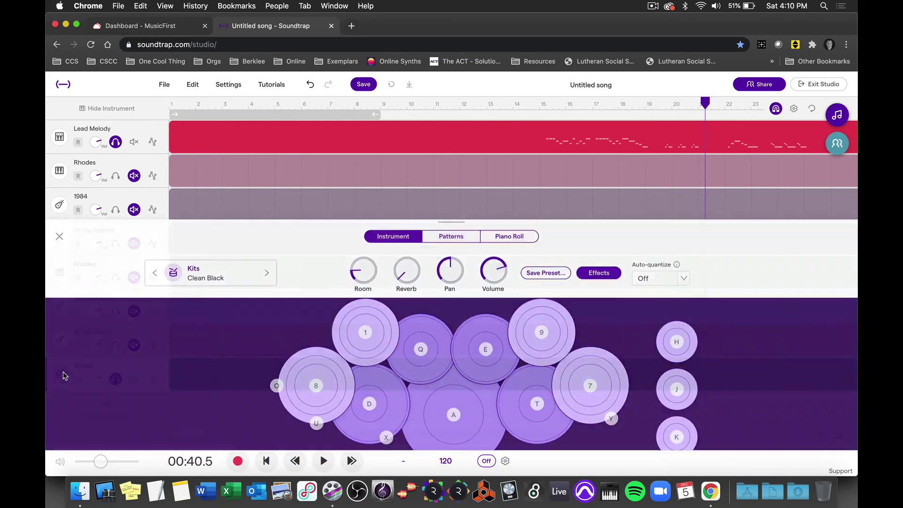
left_click(212, 274)
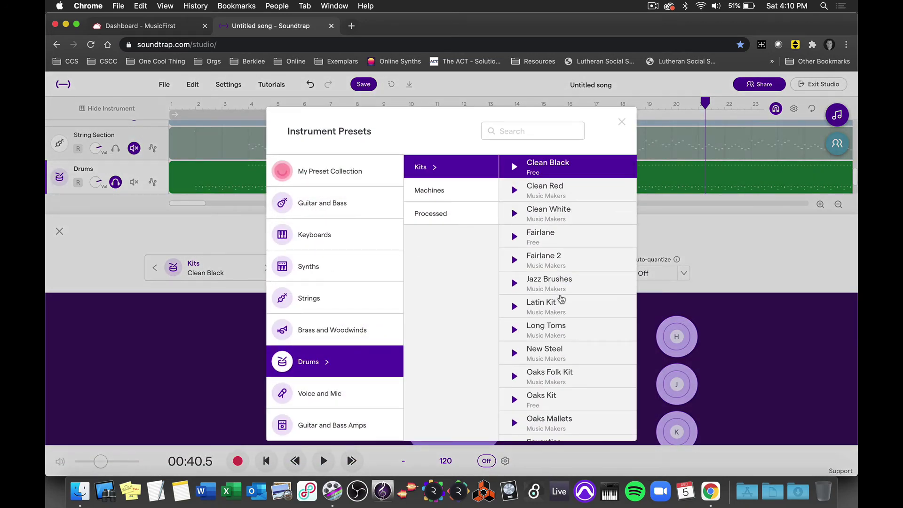
left_click(560, 195)
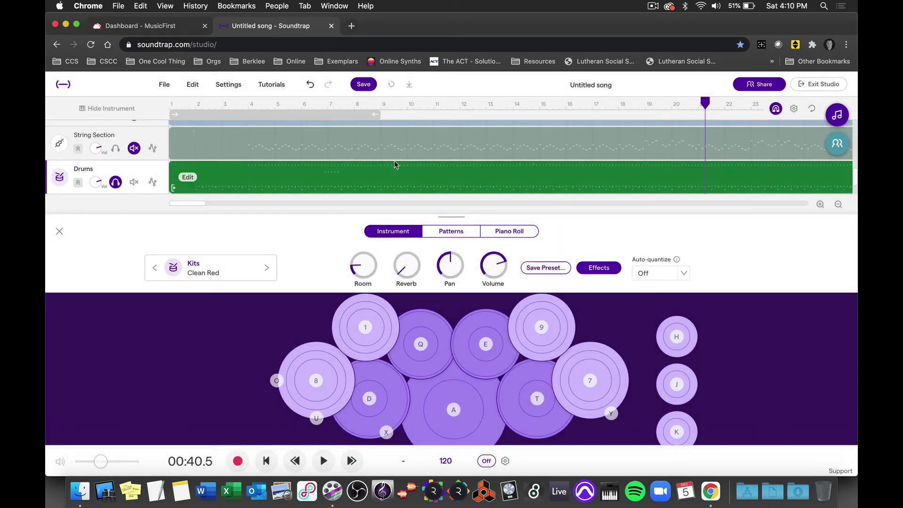
Step: Listen briefly to the Lead Melody and Drums tracks together, then close the drum instrument settings
key("space")
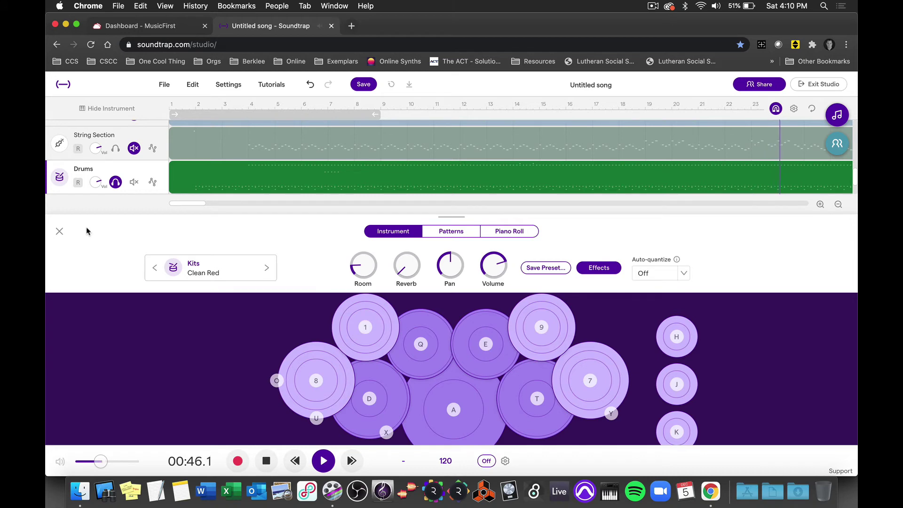
key("space")
left_click(60, 230)
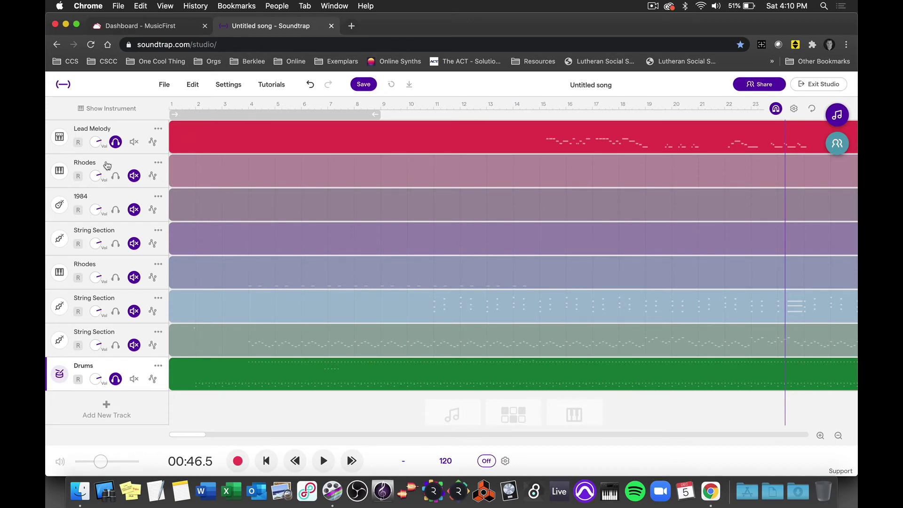
Step: Try to rename the Rhodes track directly below Lead Melody as BG Melody
left_click(59, 171)
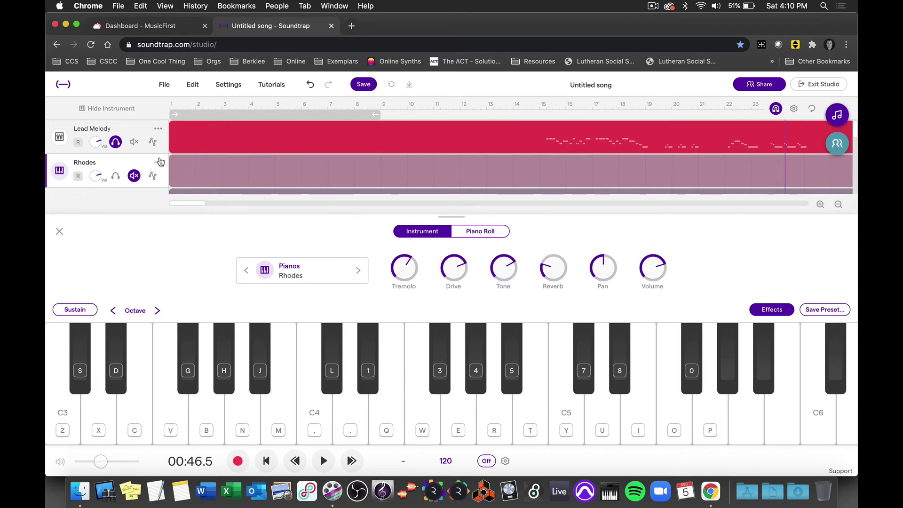
left_click(165, 165)
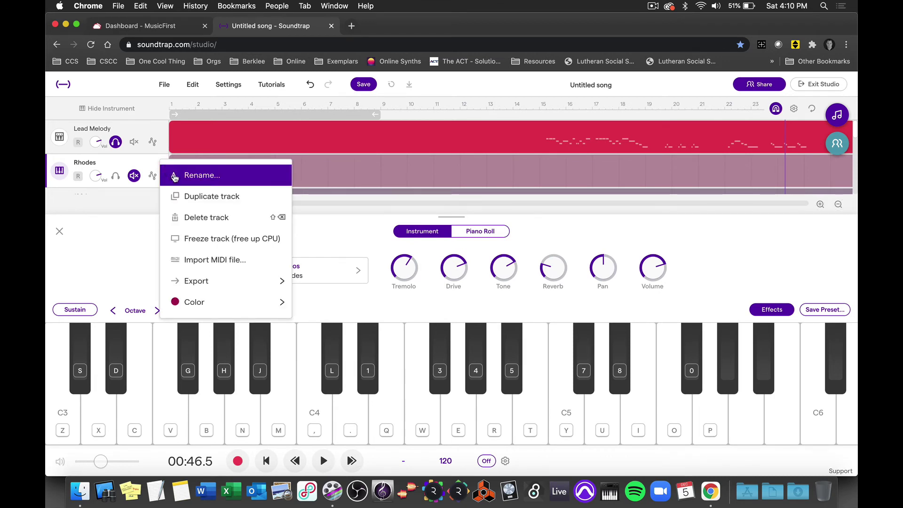
left_click(174, 175)
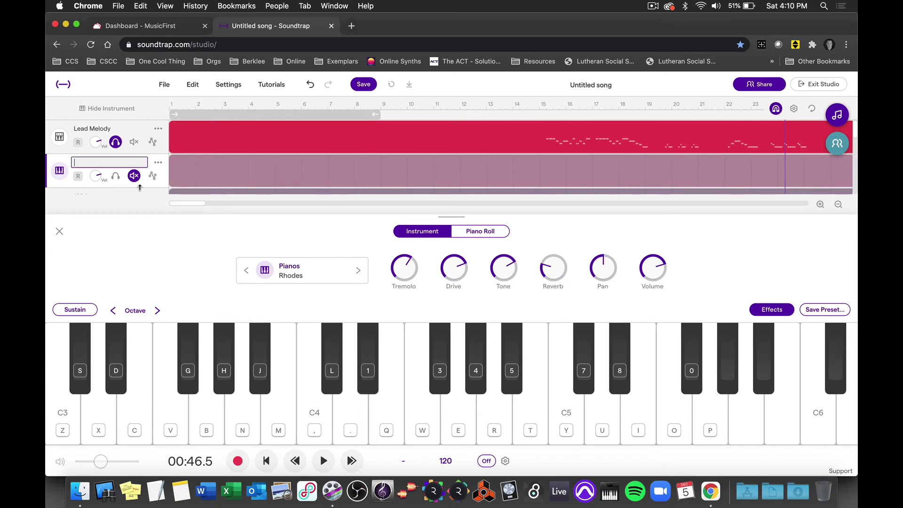
type("B")
key("BackSpace")
key("BackSpace")
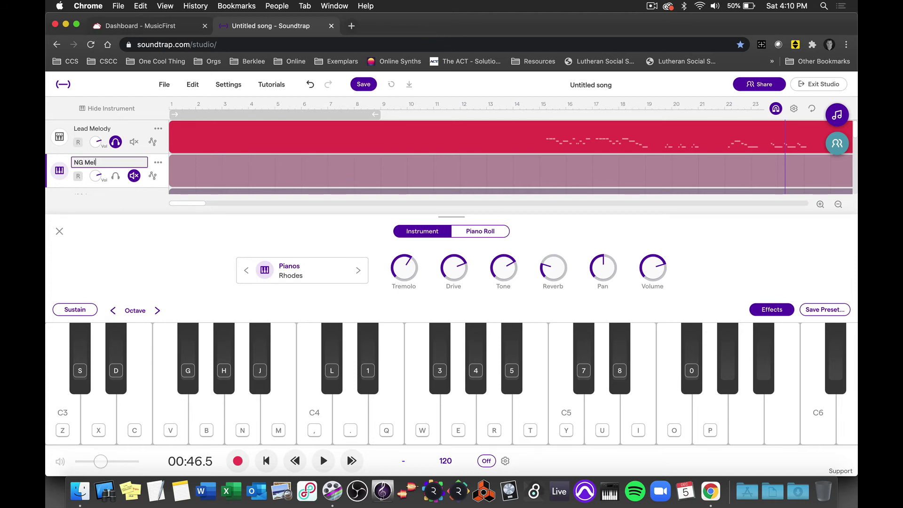
key("BackSpace")
type("BG Melody")
key("BackSpace")
key("BackSpace")
key("BackSpace")
key("BackSpace")
key("BackSpace")
key("BackSpace")
key("BackSpace")
key("BackSpace")
left_click(59, 232)
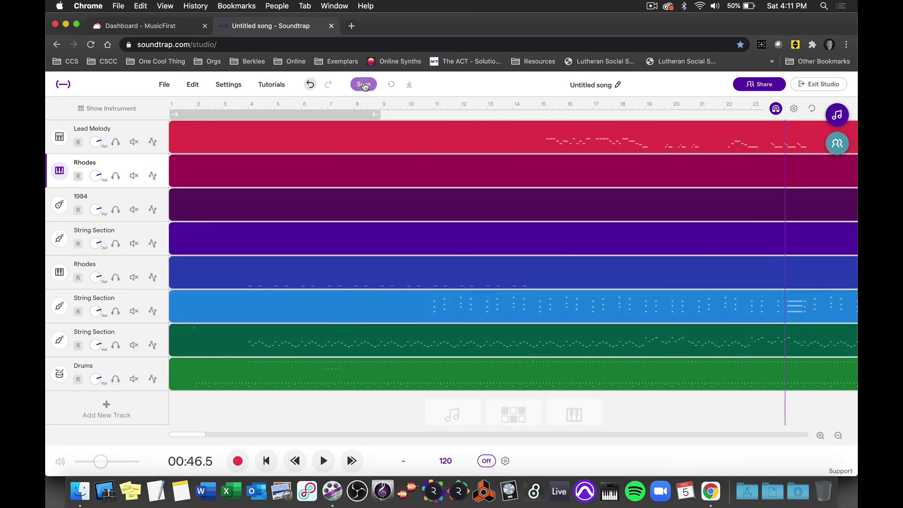
Step: Save the song and try to export the project to an mp3 file
left_click(364, 84)
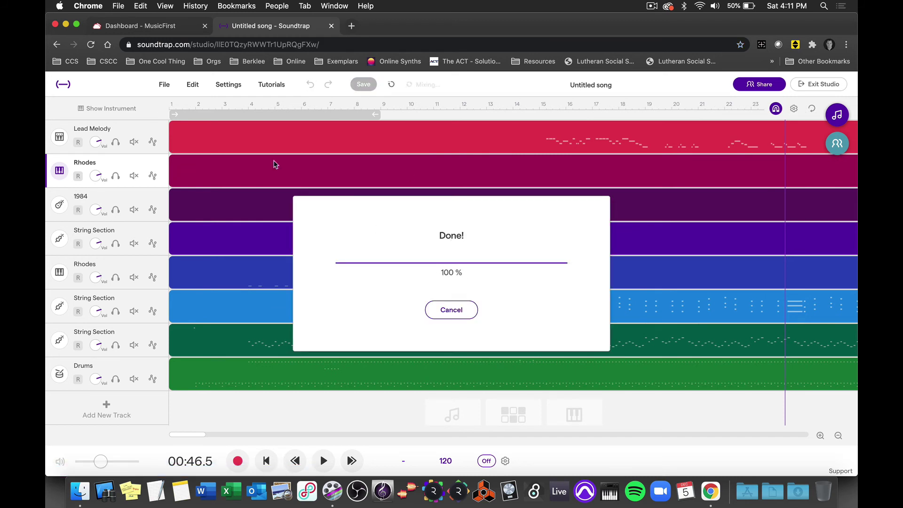
left_click(167, 86)
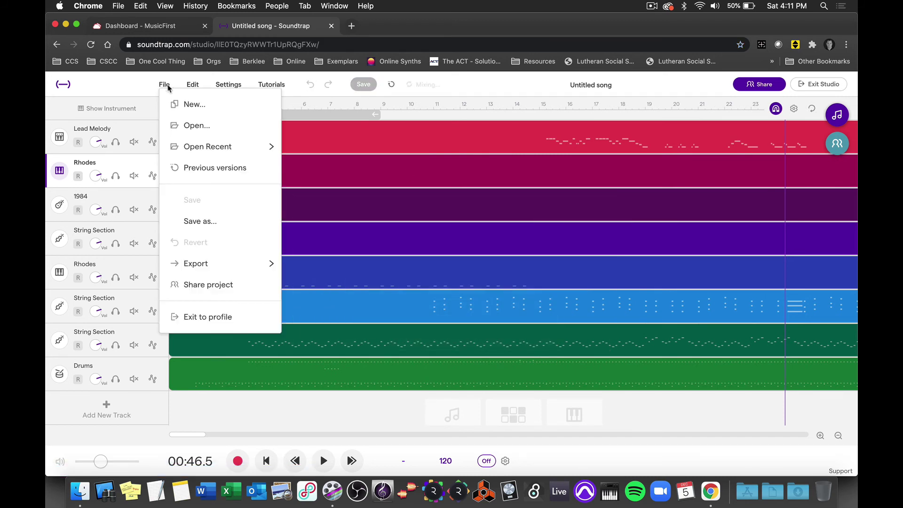
mouse_move(218, 264)
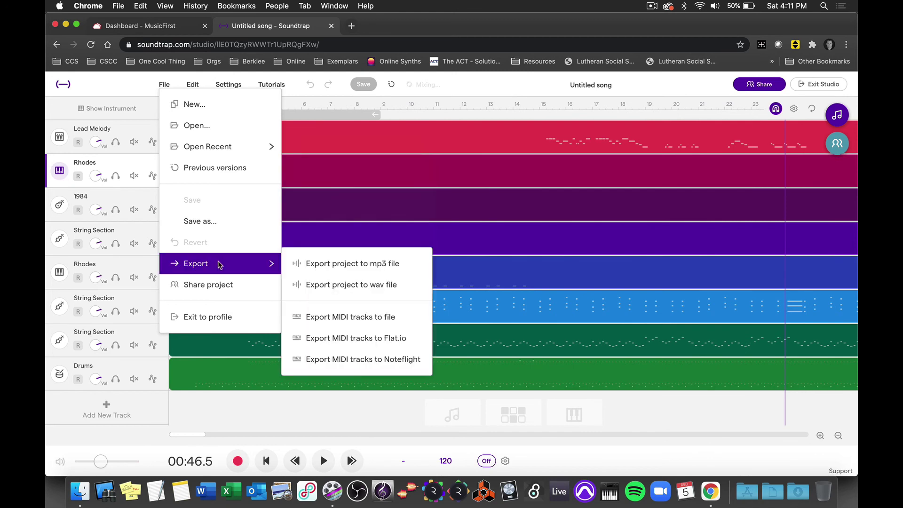
left_click(318, 269)
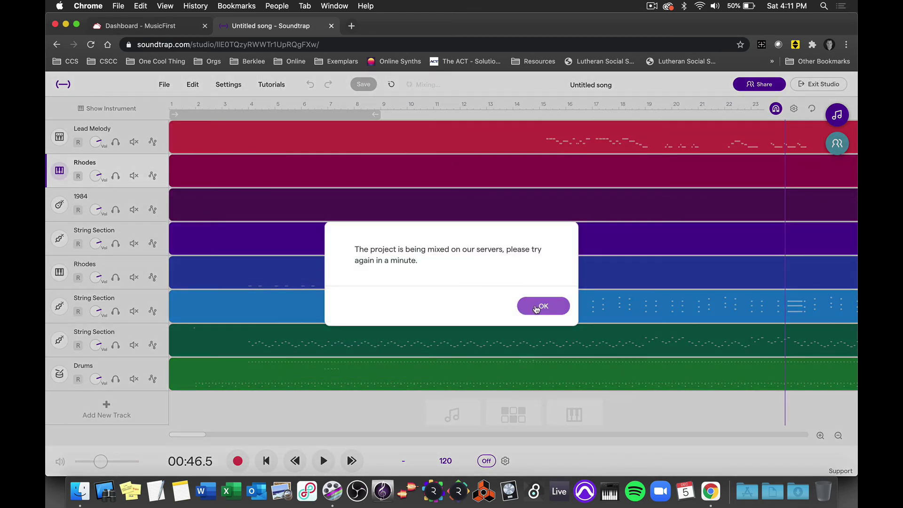
left_click(537, 308)
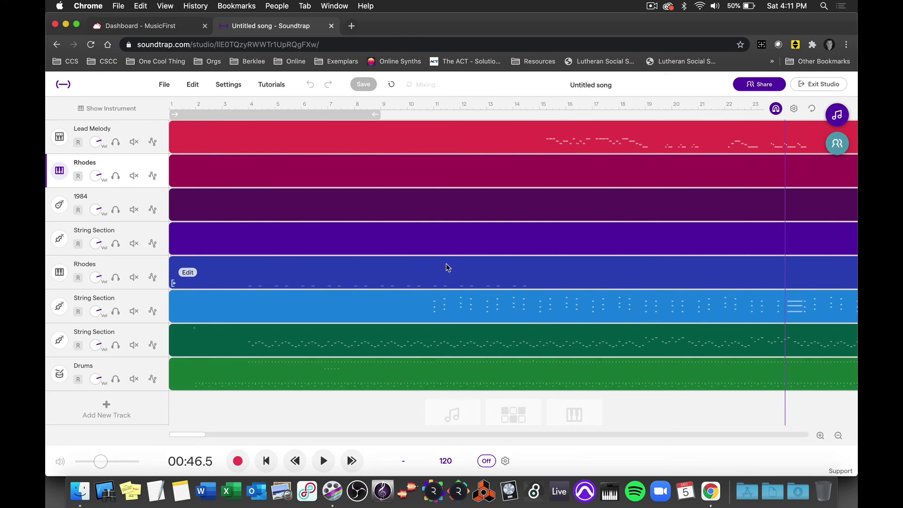
Step: Capture a full-screen screenshot of all tracks with the entire song in view and the playhead at the start
left_click(838, 436)
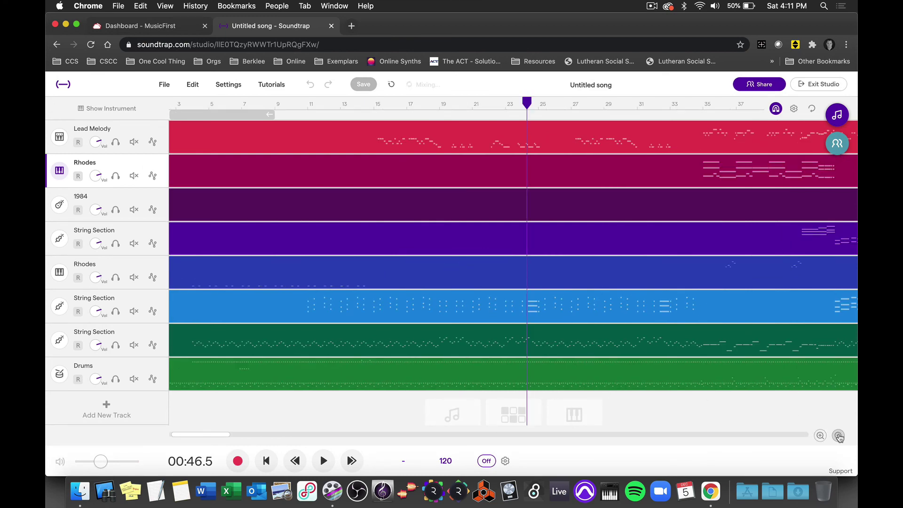
left_click(838, 436)
left_click(838, 435)
left_click(838, 435)
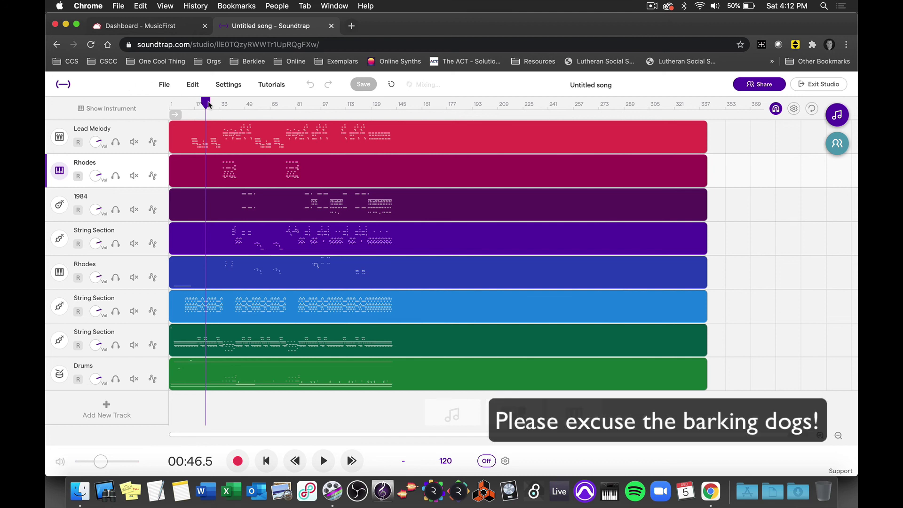
left_click_drag(205, 102, 160, 107)
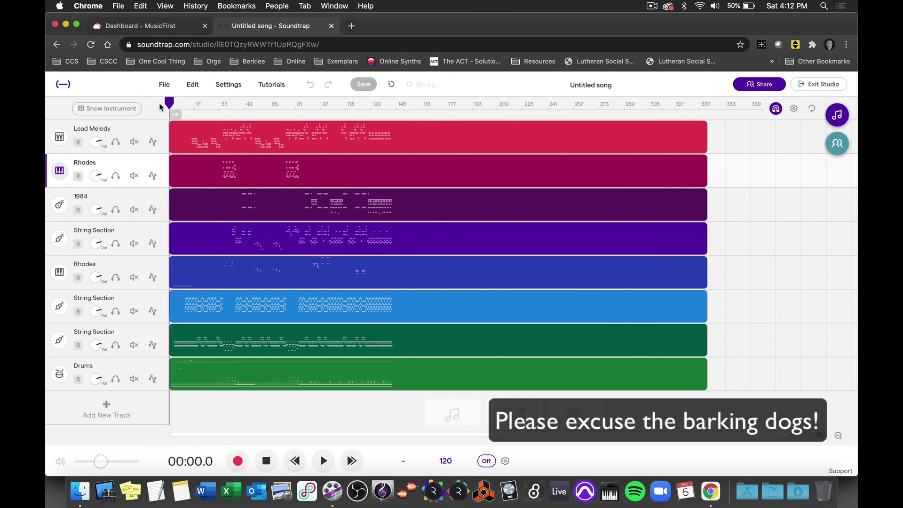
key("super+shift+3")
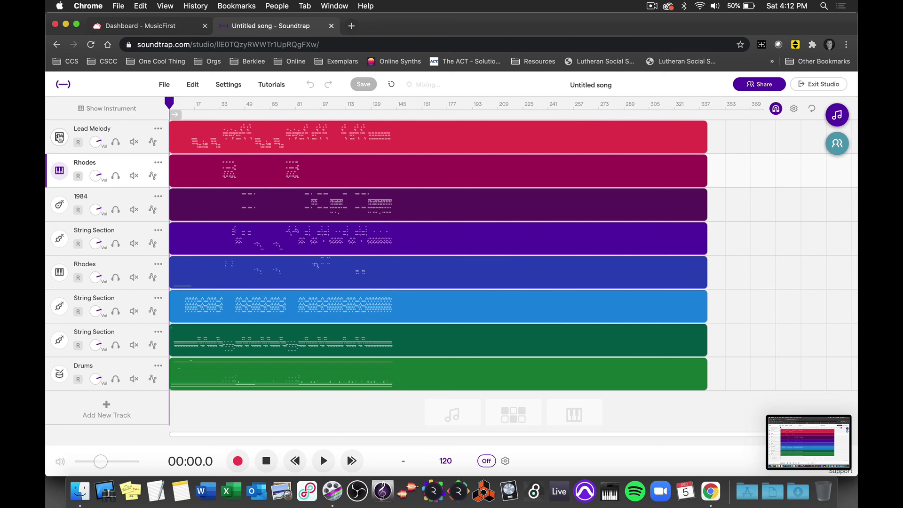
Step: Capture full-screen screenshots of the instrument settings of the Lead Melody and Drums tracks
left_click(59, 137)
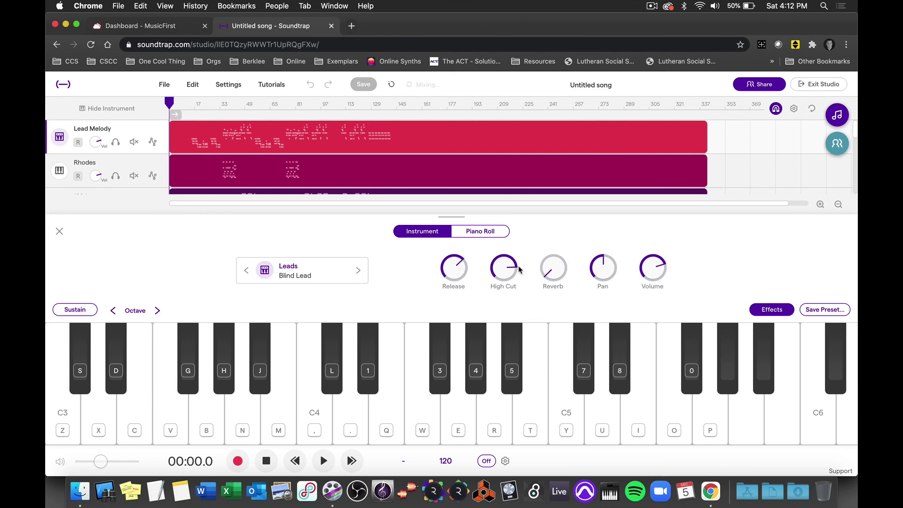
key("super+shift+3")
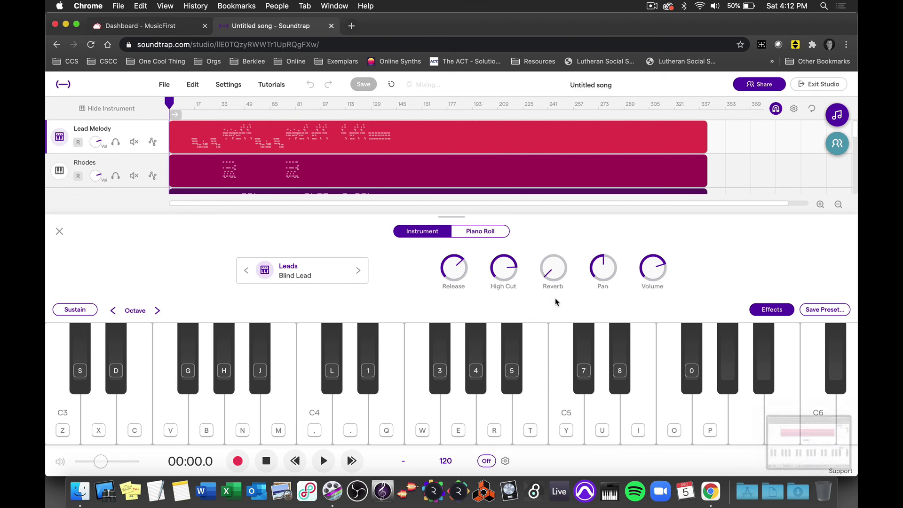
left_click(59, 231)
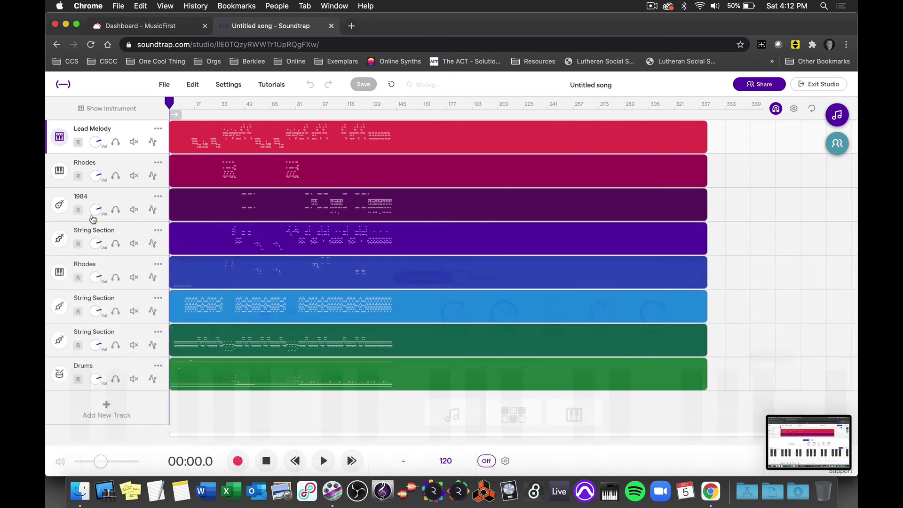
left_click(59, 374)
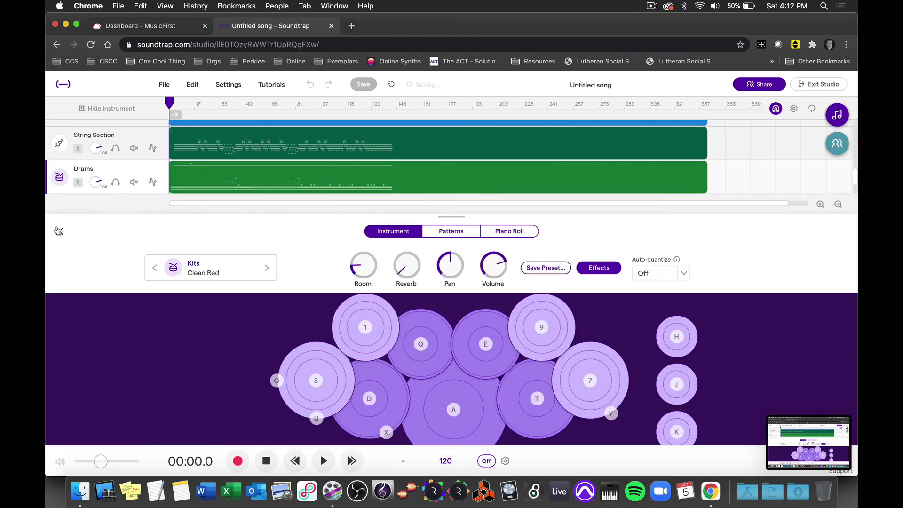